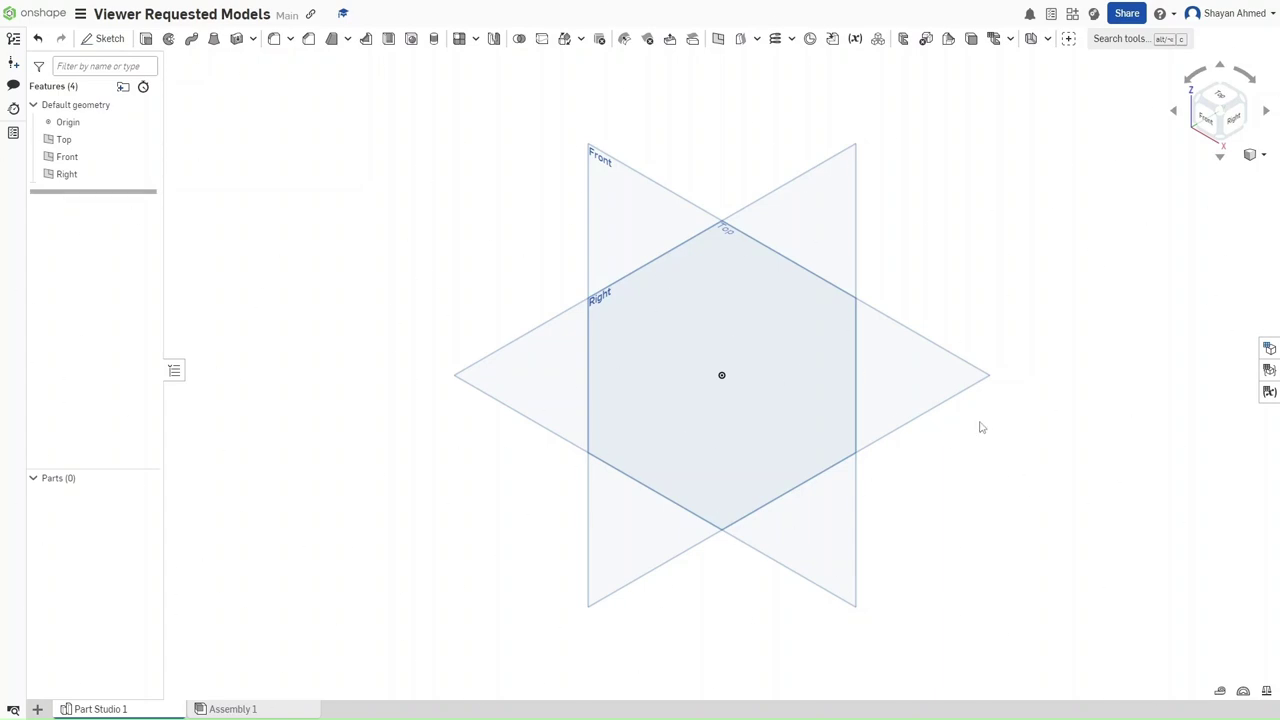
Step: Select the Top plane to hold the first sketch
left_click(935, 377)
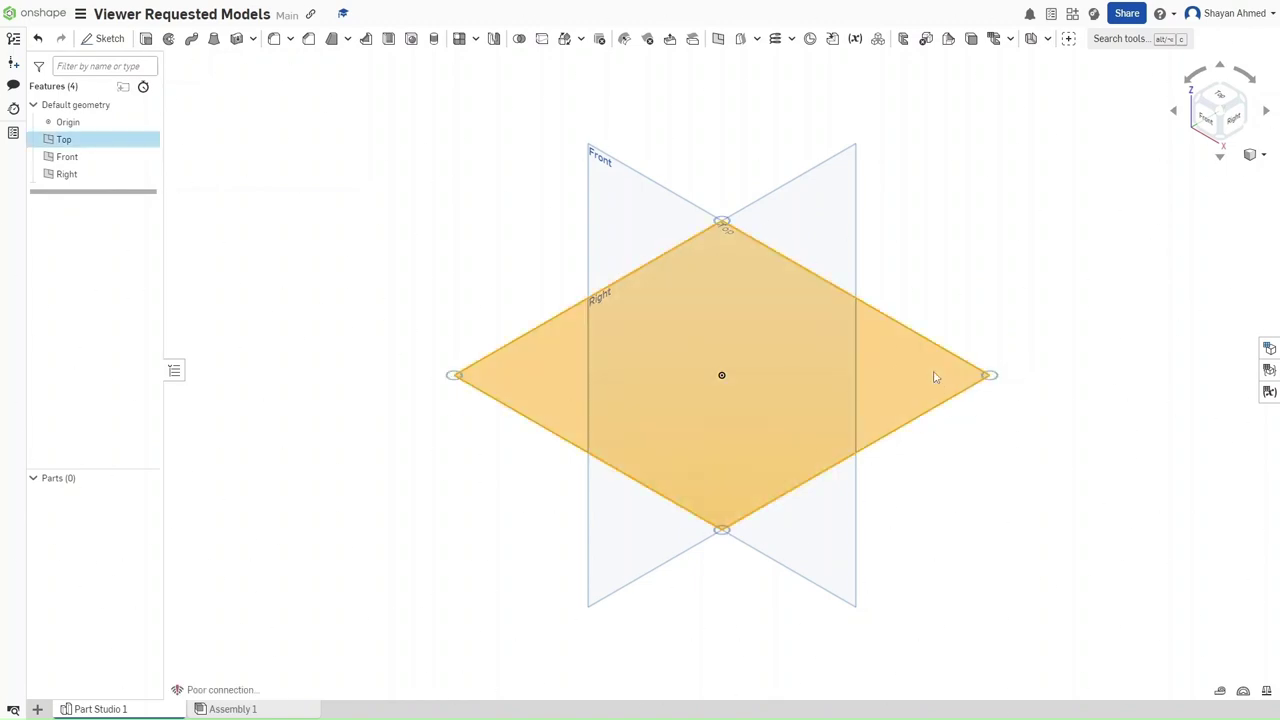
Step: Draw an 18 by 14 rectangle centred on the origin in a new Top-plane sketch
key("shift+s")
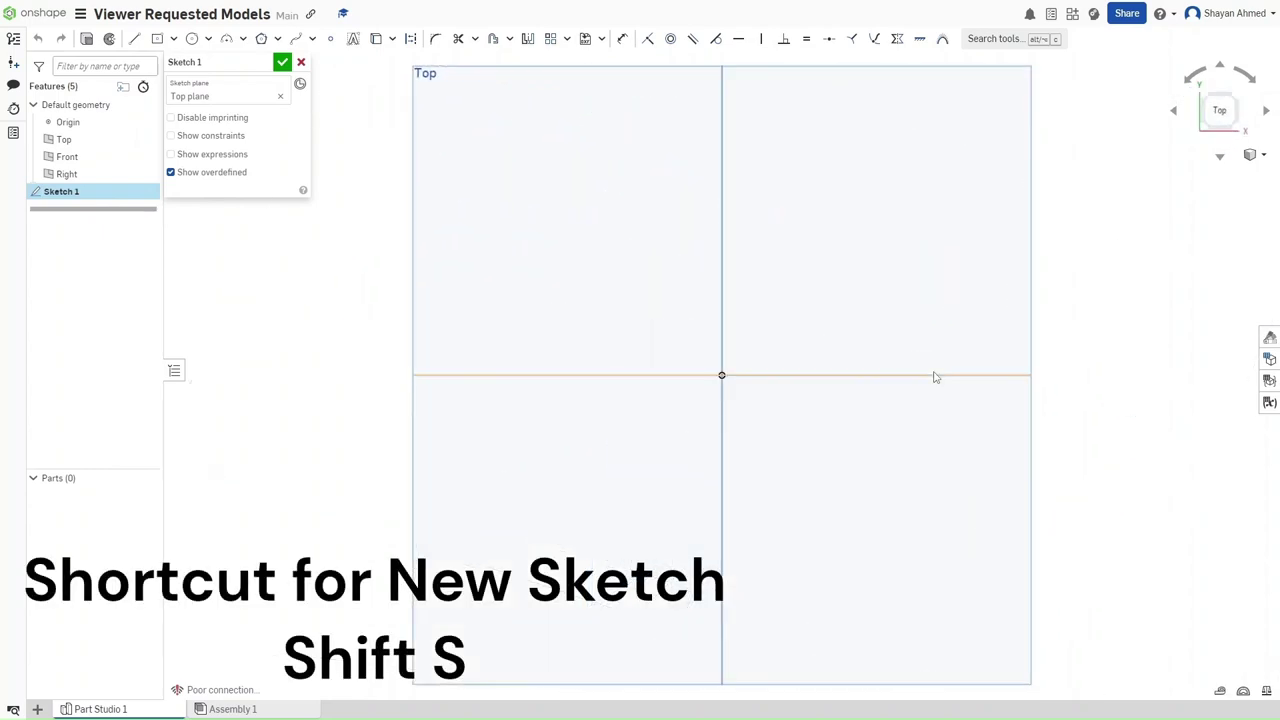
key("g")
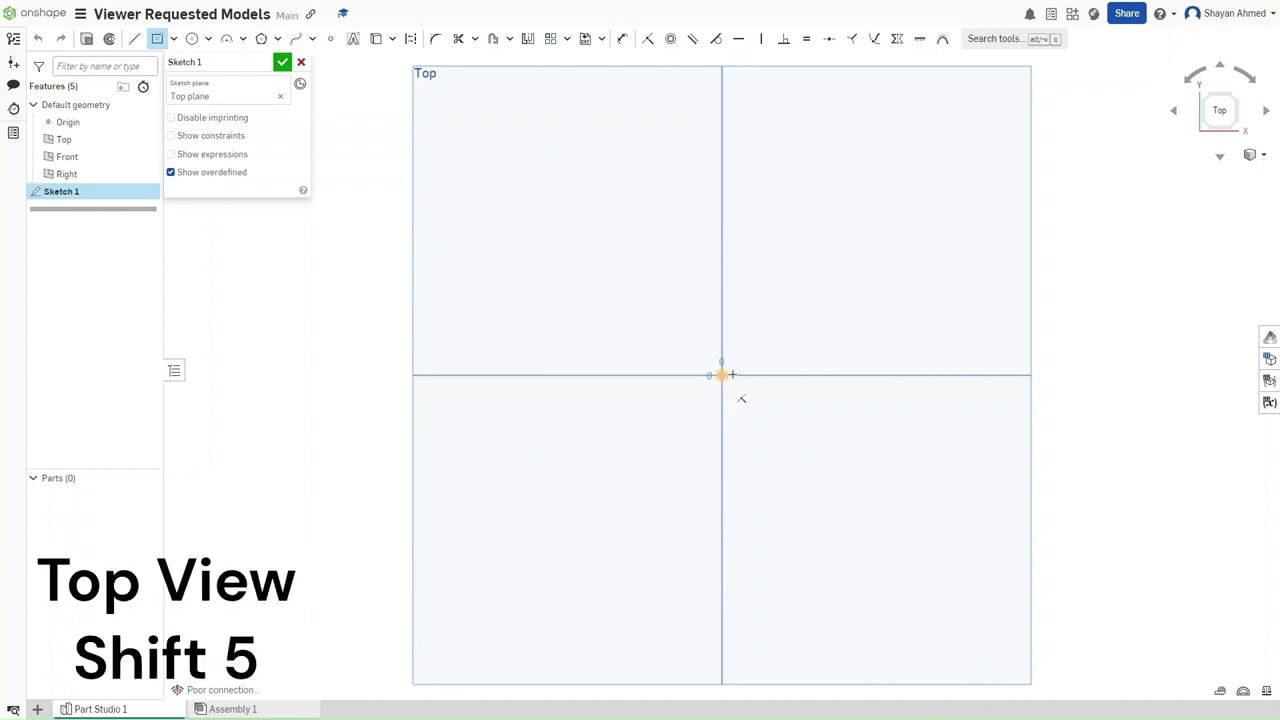
left_click(722, 376)
left_click(876, 236)
left_click(954, 217)
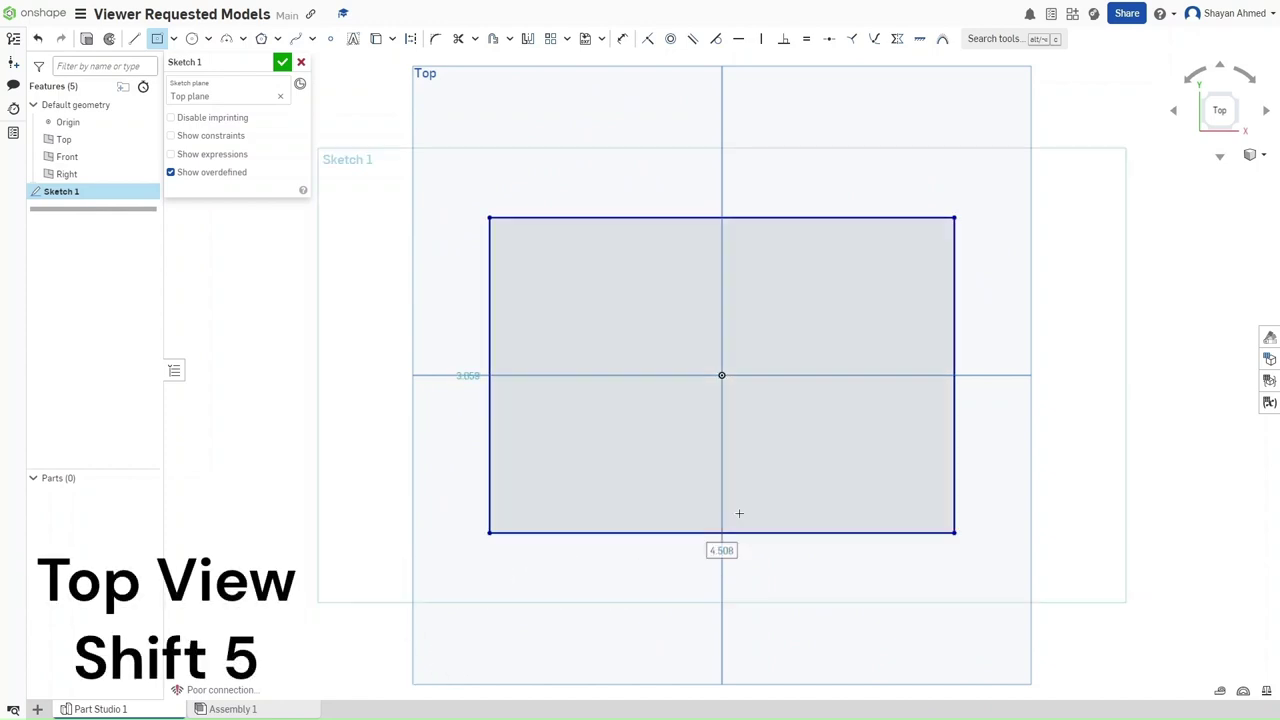
type("18")
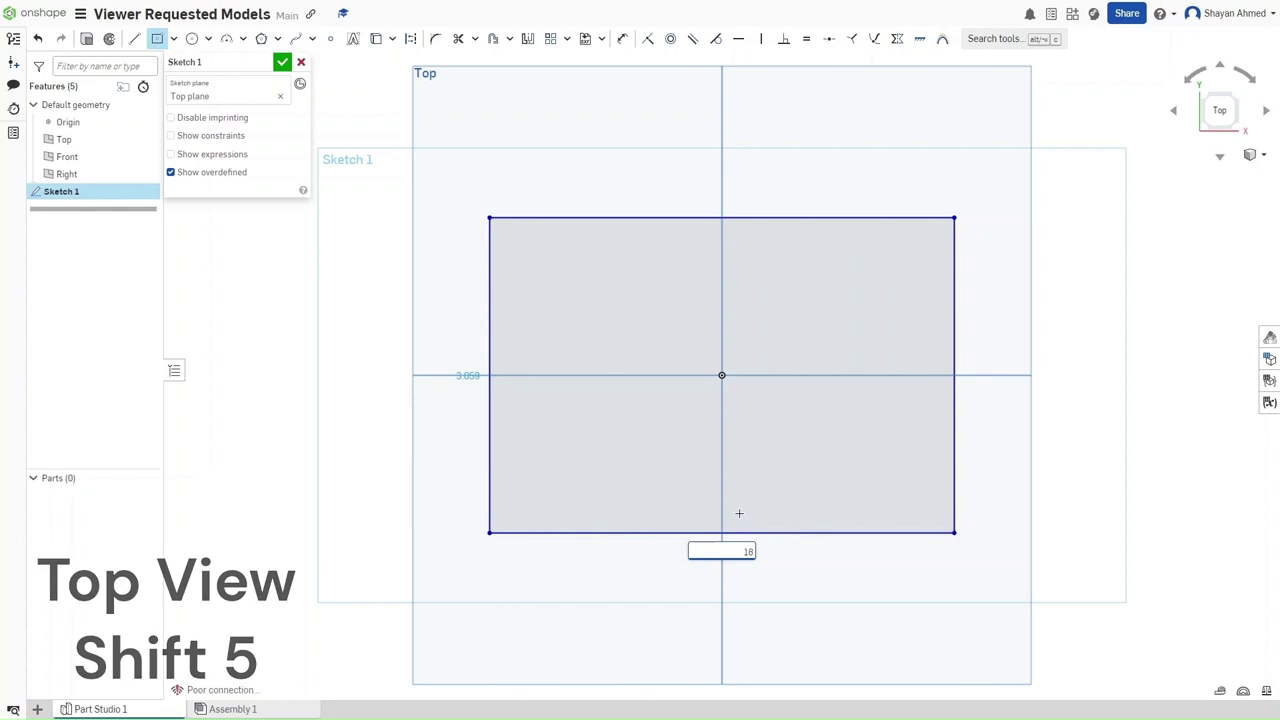
key("Return")
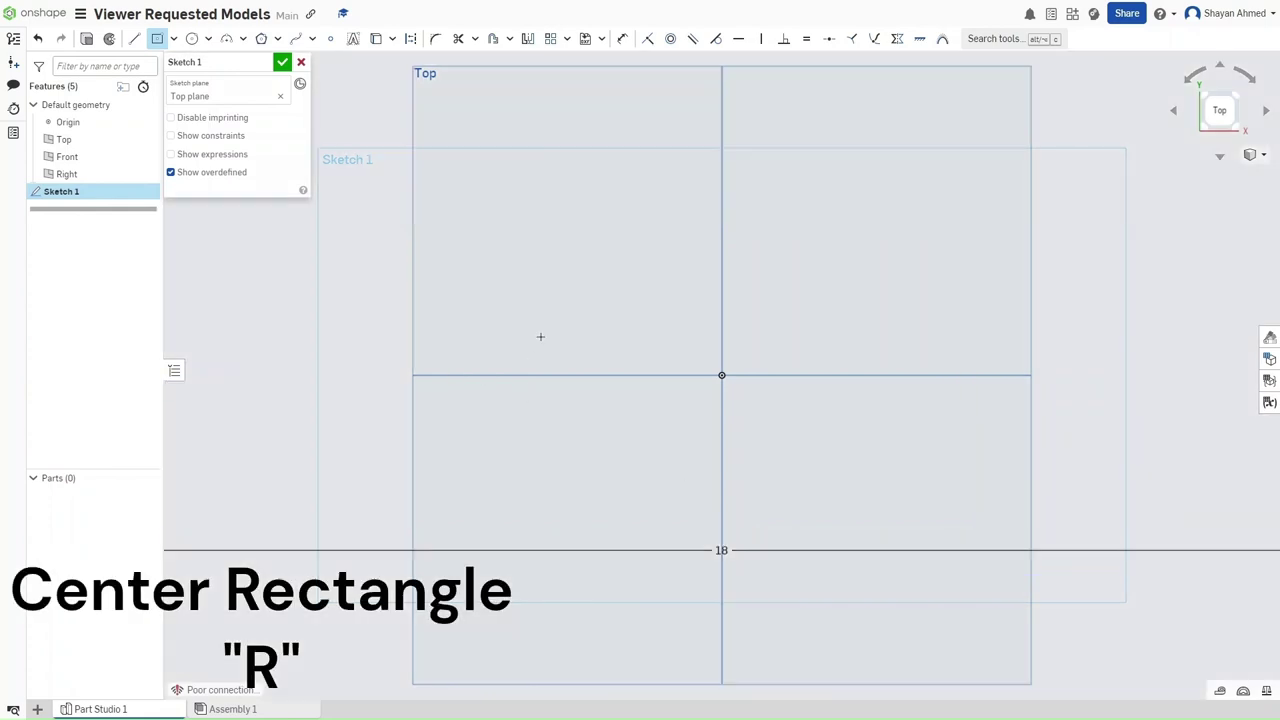
key("f")
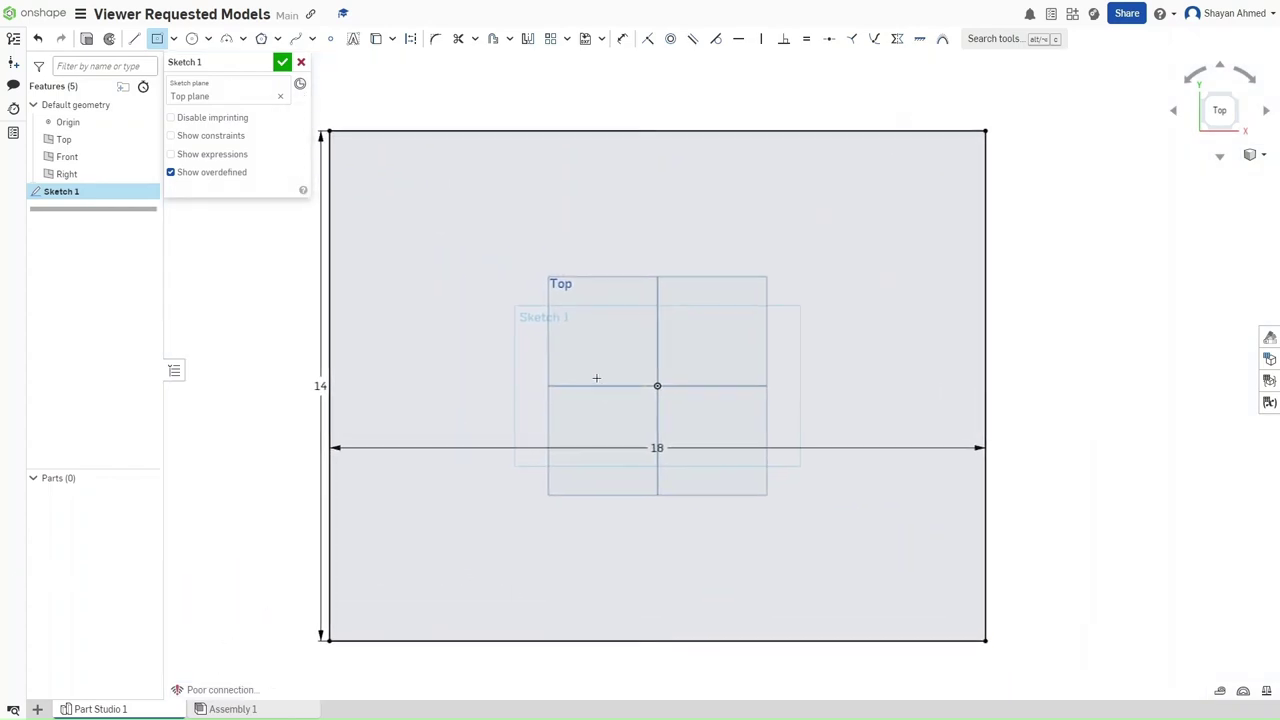
Step: Close the sketch and extrude the rectangle 1 in into the solid plate, Part 1
key("Return")
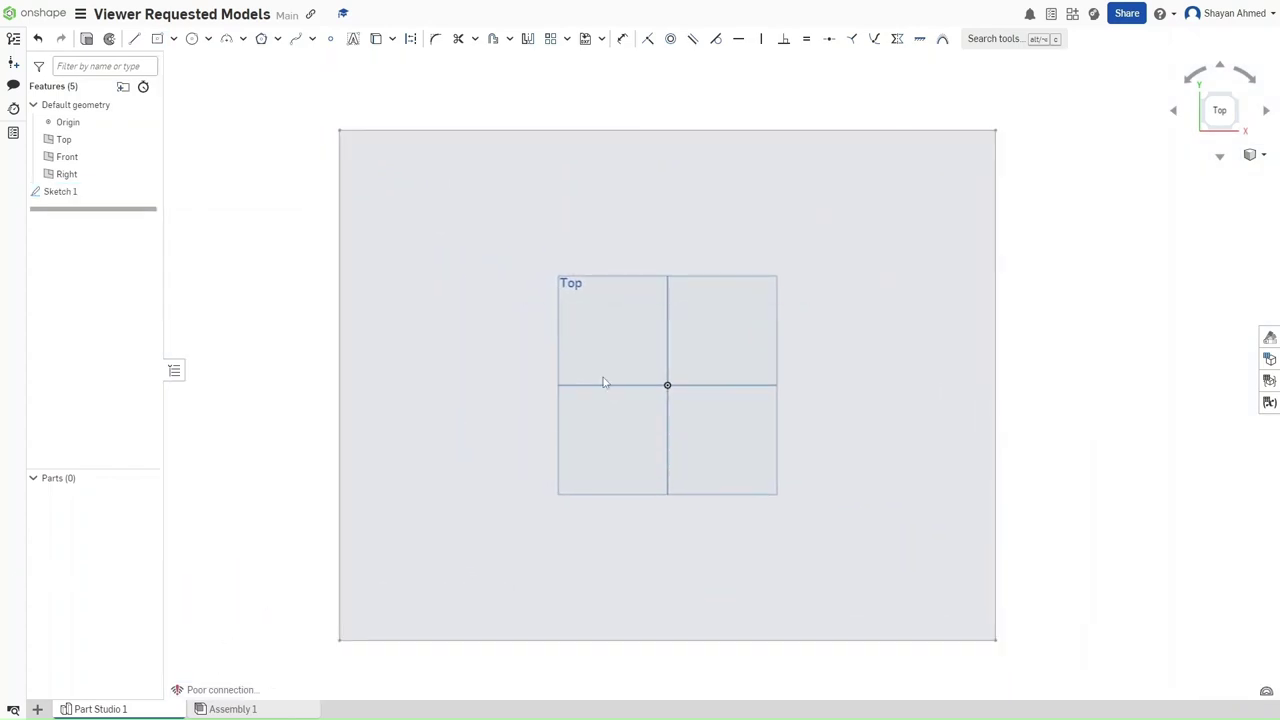
left_click(500, 282)
key("shift+e")
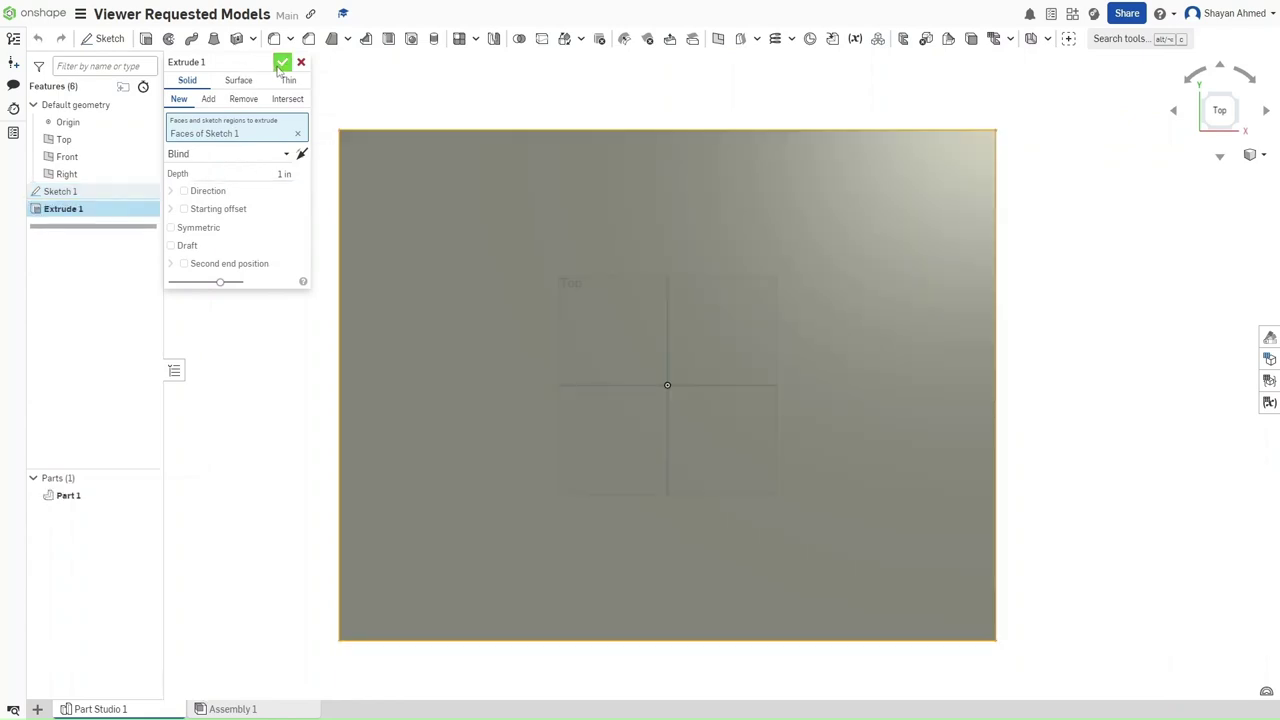
left_click(281, 64)
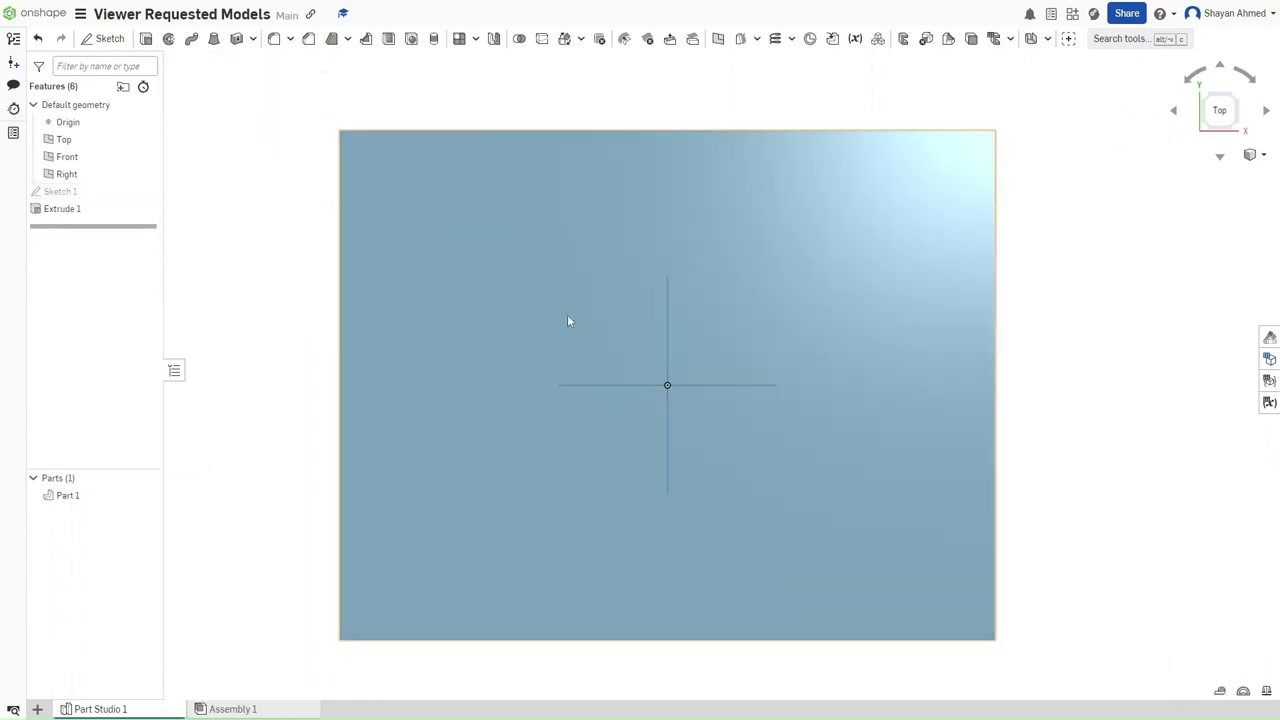
left_click(519, 293)
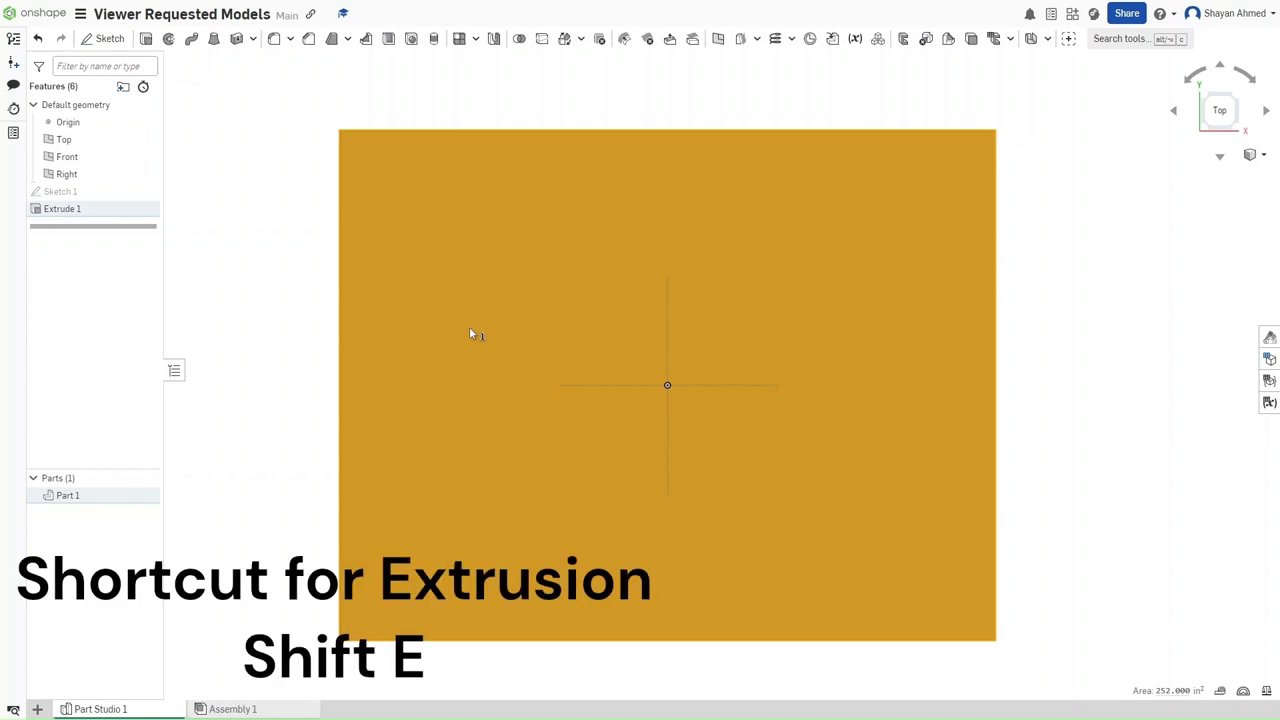
Step: Draw a 3.5 by 3 corner rectangle near the bottom-left of the plate's top face
key("shift+s")
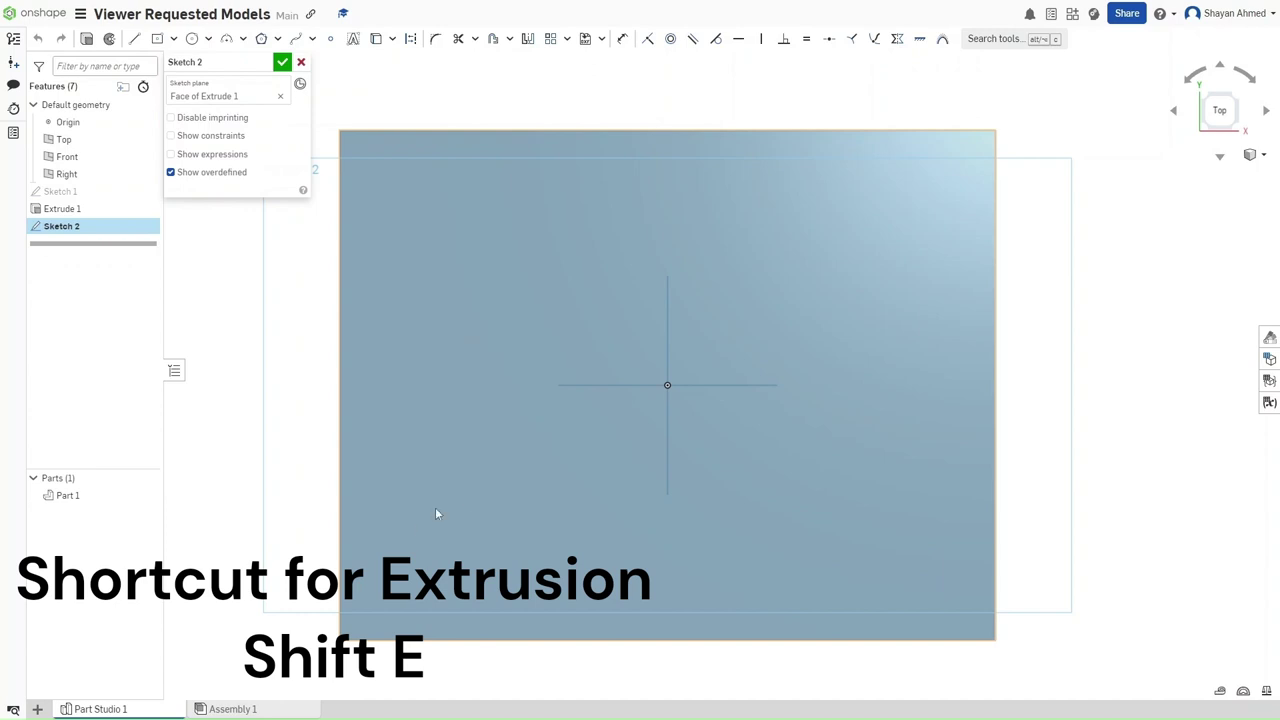
key("g")
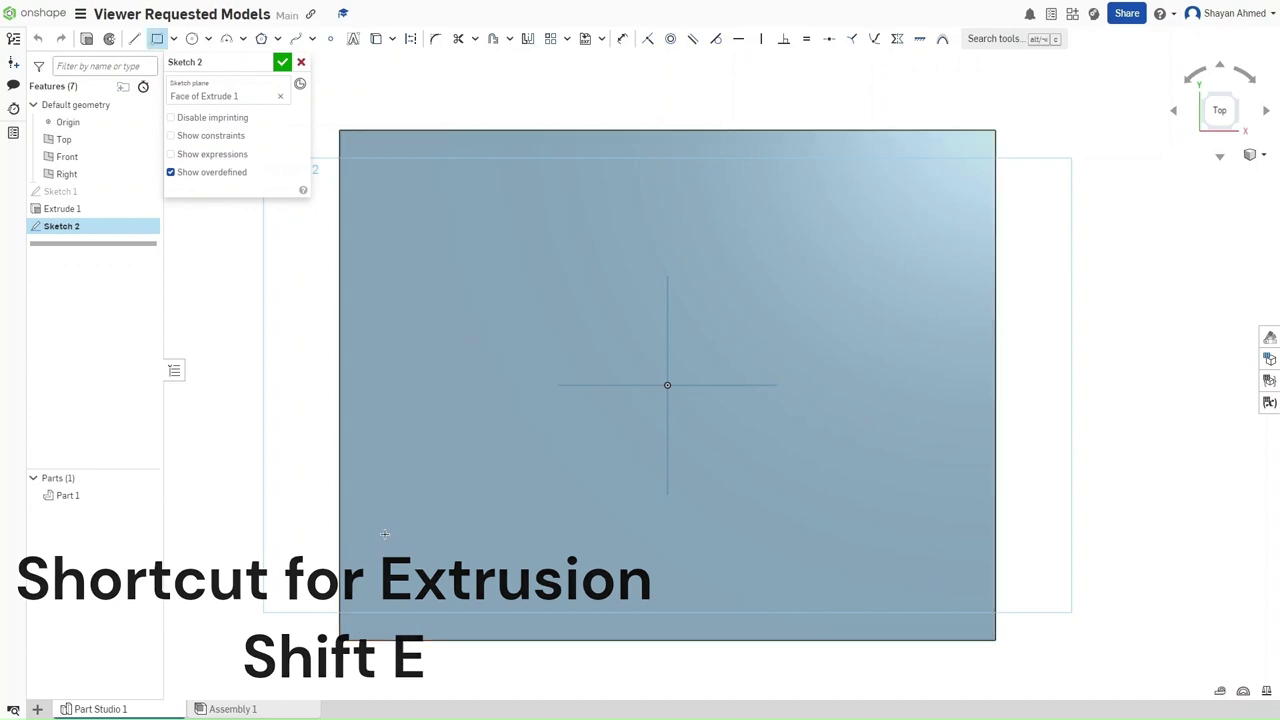
left_click_drag(385, 533, 481, 611)
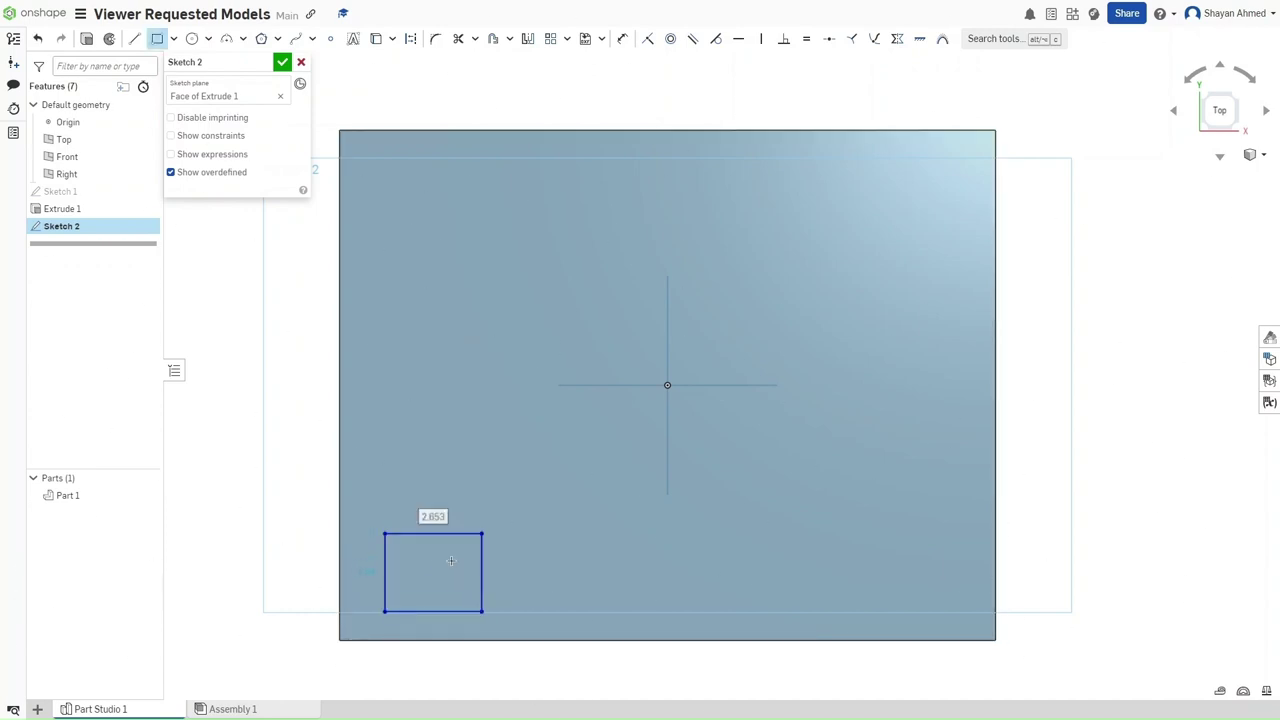
type("3")
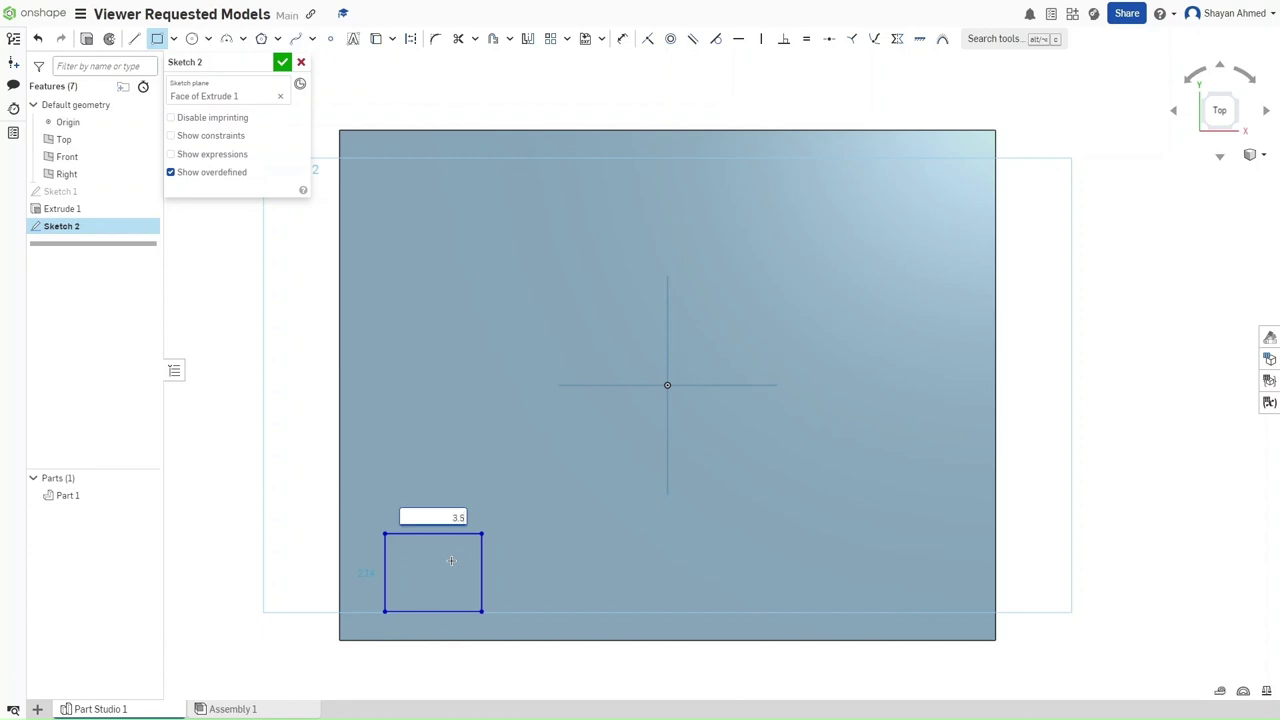
type(".5")
key("Return")
key("Escape")
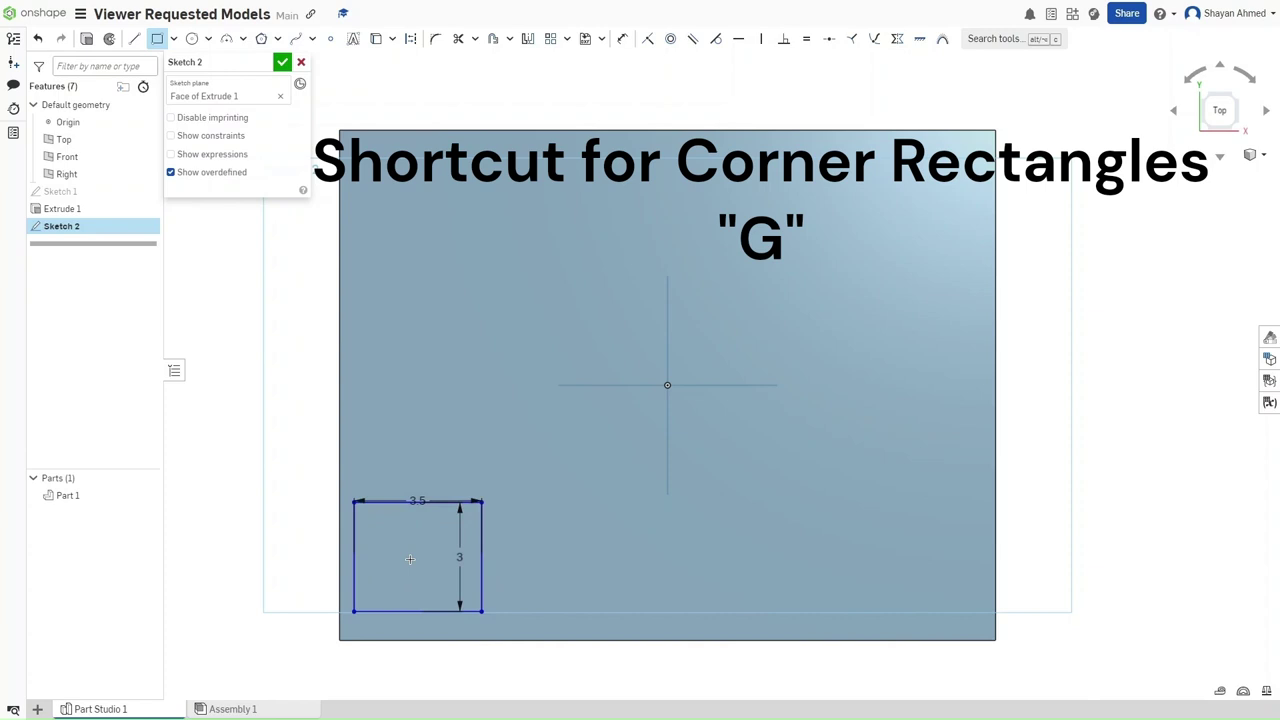
Step: Dimension the rectangle 0.5 in from the plate's left edge
key("s")
key("s")
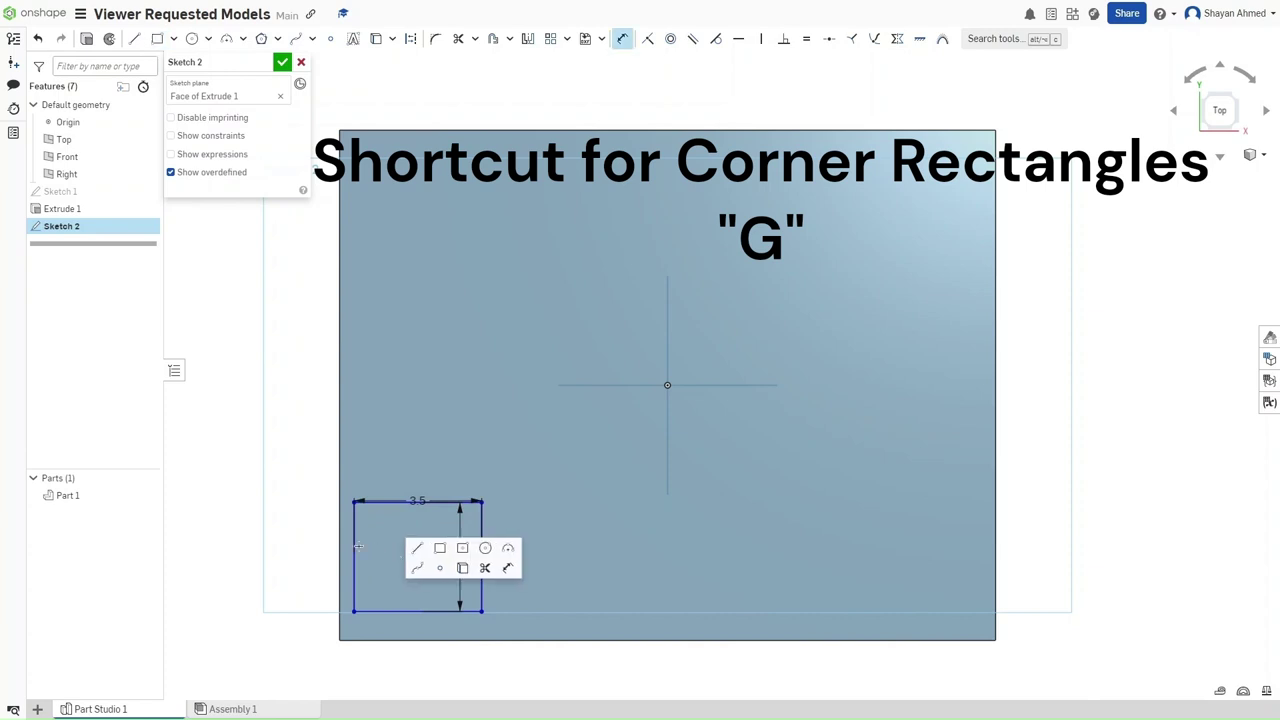
left_click(339, 502)
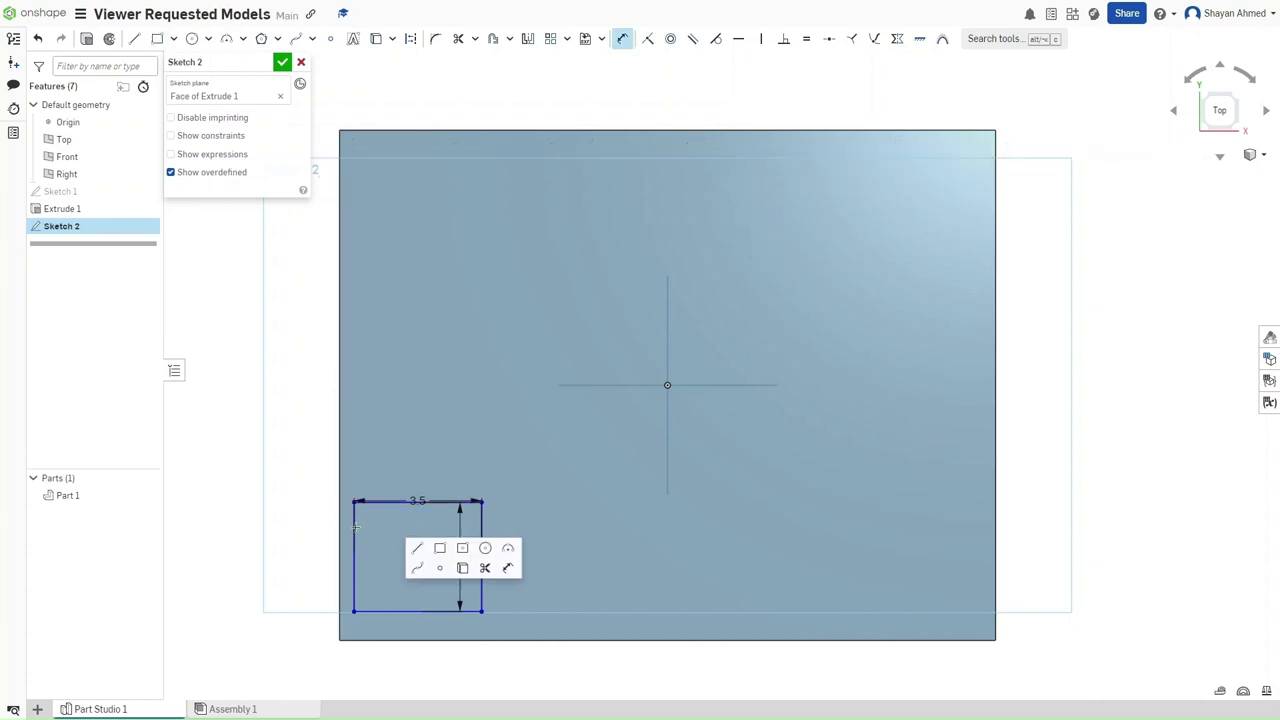
left_click(355, 528)
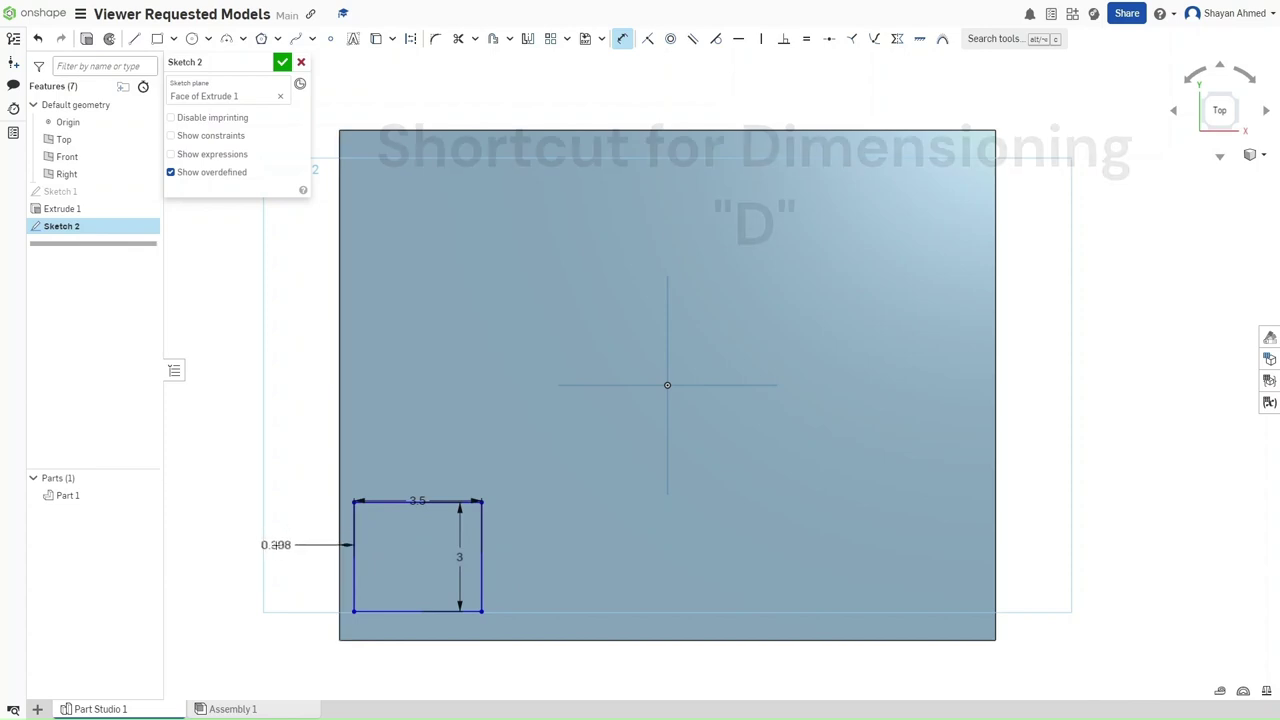
left_click(295, 540)
key("BackSpace")
type(".5")
key("Return")
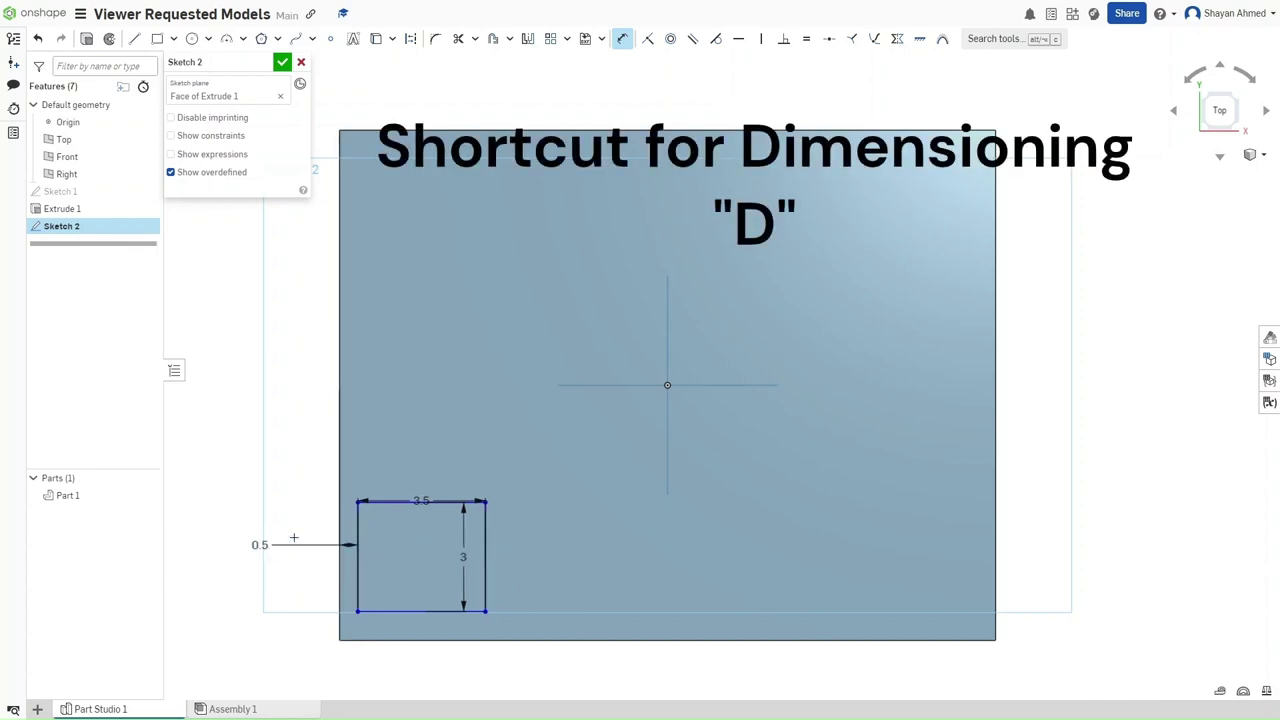
Step: Dimension the rectangle 0.5 in from the plate's bottom edge and tidy the width label
left_click(406, 607)
left_click(401, 640)
left_click(401, 666)
key("BackSpace")
type(".5")
key("Return")
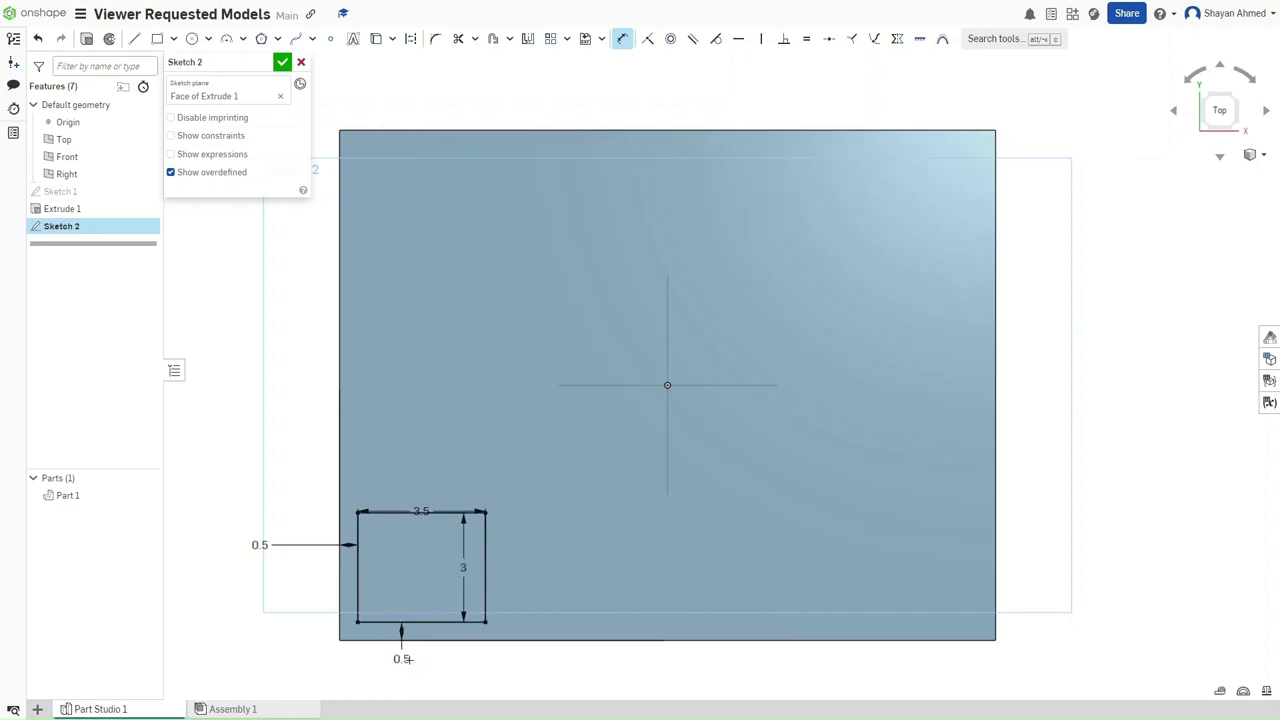
key("Escape")
left_click_drag(421, 511, 420, 529)
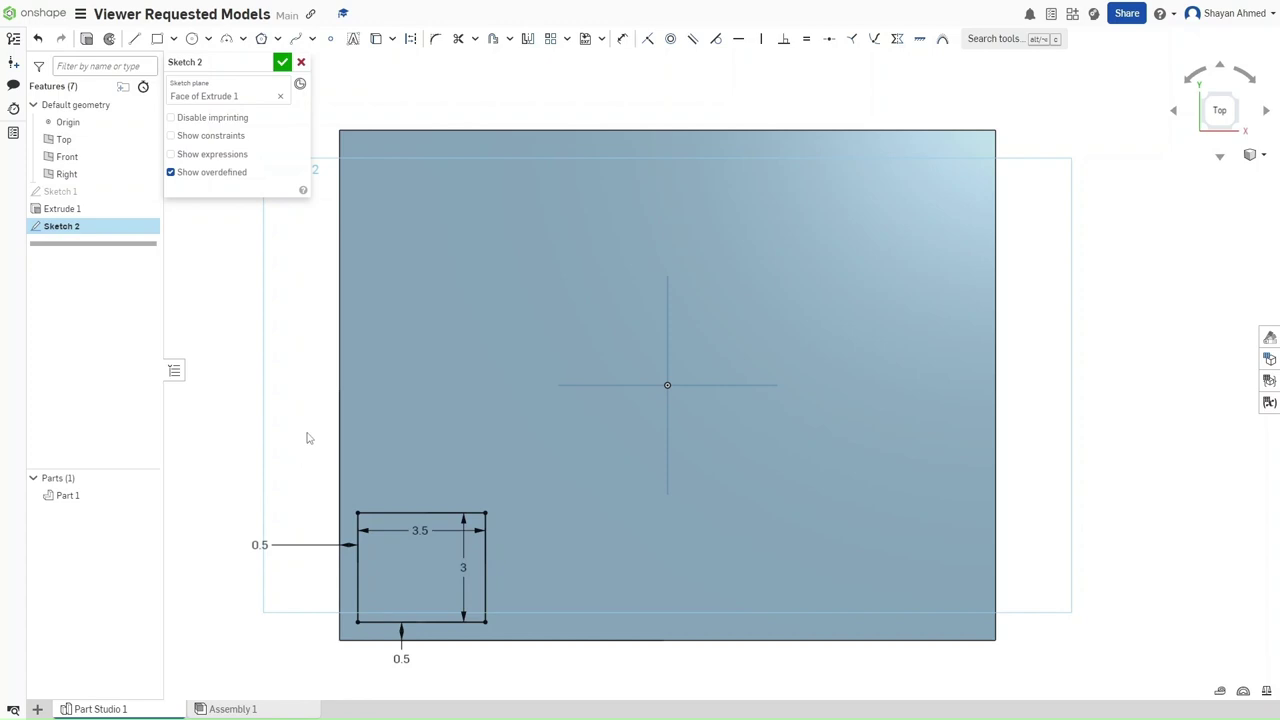
Step: Linear-pattern the rectangle's four edges into 4 copies across the plate
left_click(549, 38)
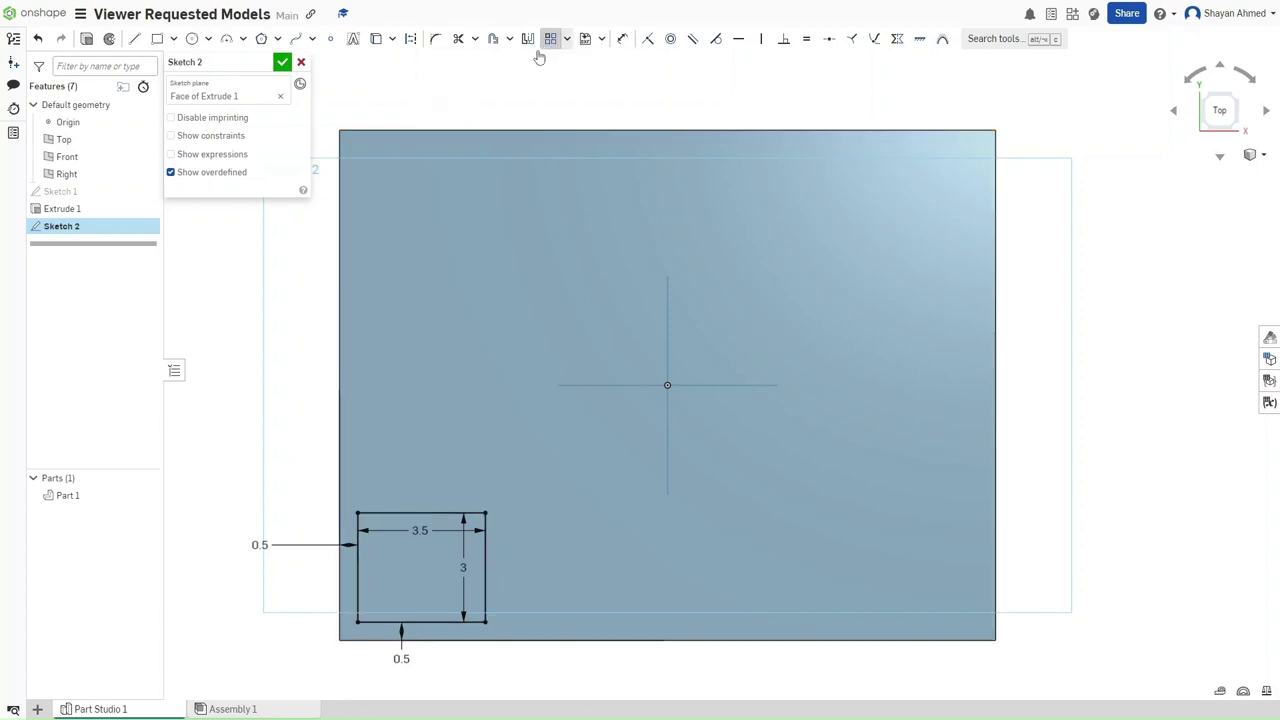
left_click(485, 528)
left_click(440, 514)
left_click(360, 527)
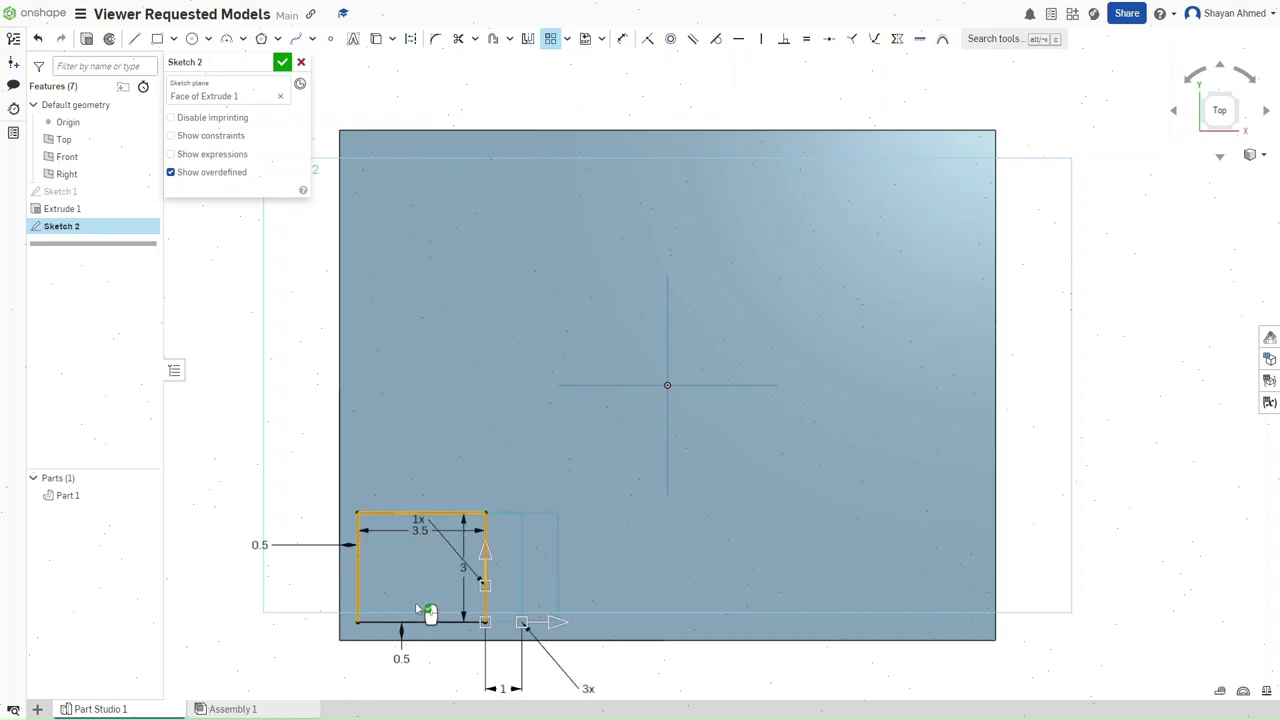
left_click(426, 621)
left_click_drag(558, 622, 689, 625)
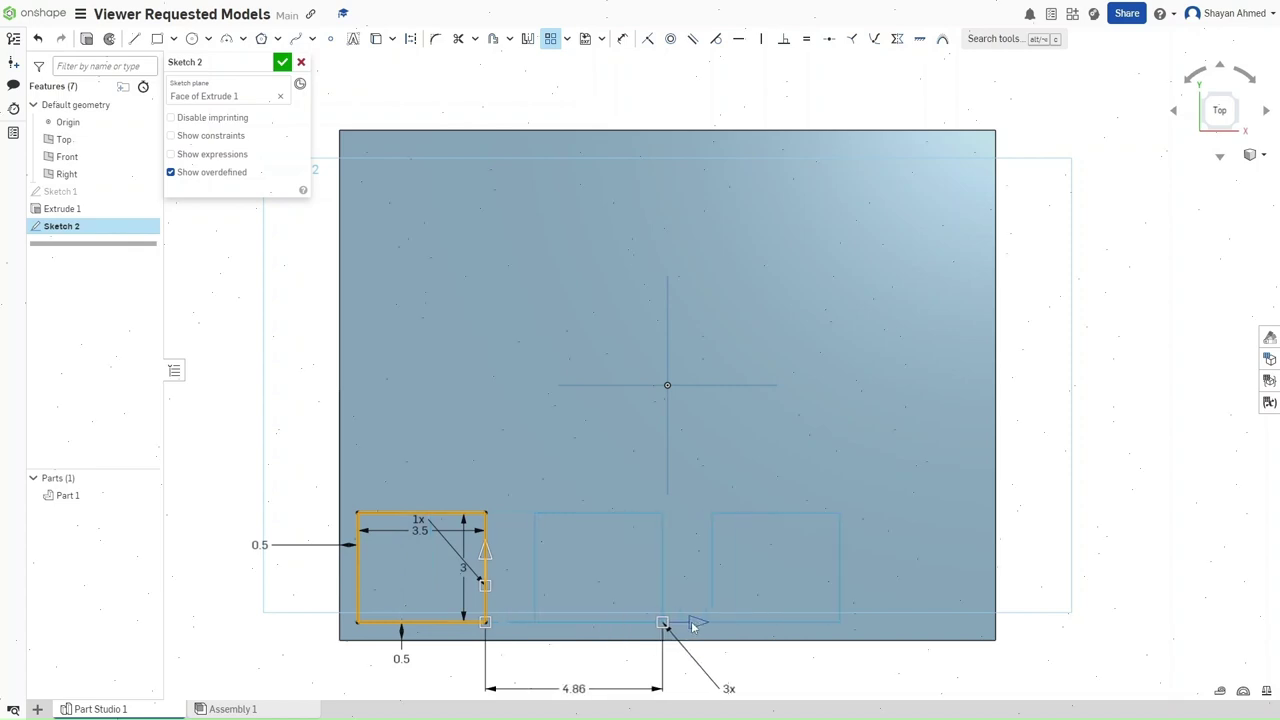
left_click(728, 688)
type("4")
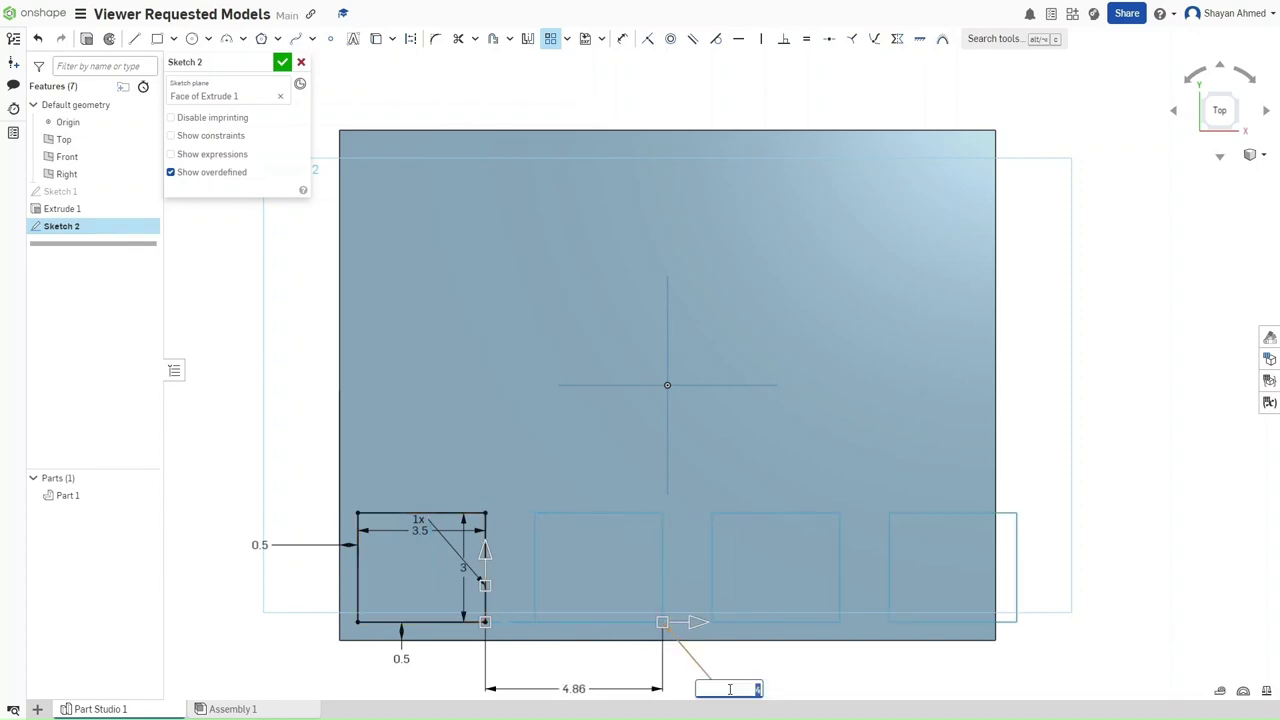
Step: Add 4 rows vertically, set spacings to 3.33 up and 4.5 across, and confirm
left_click(419, 519)
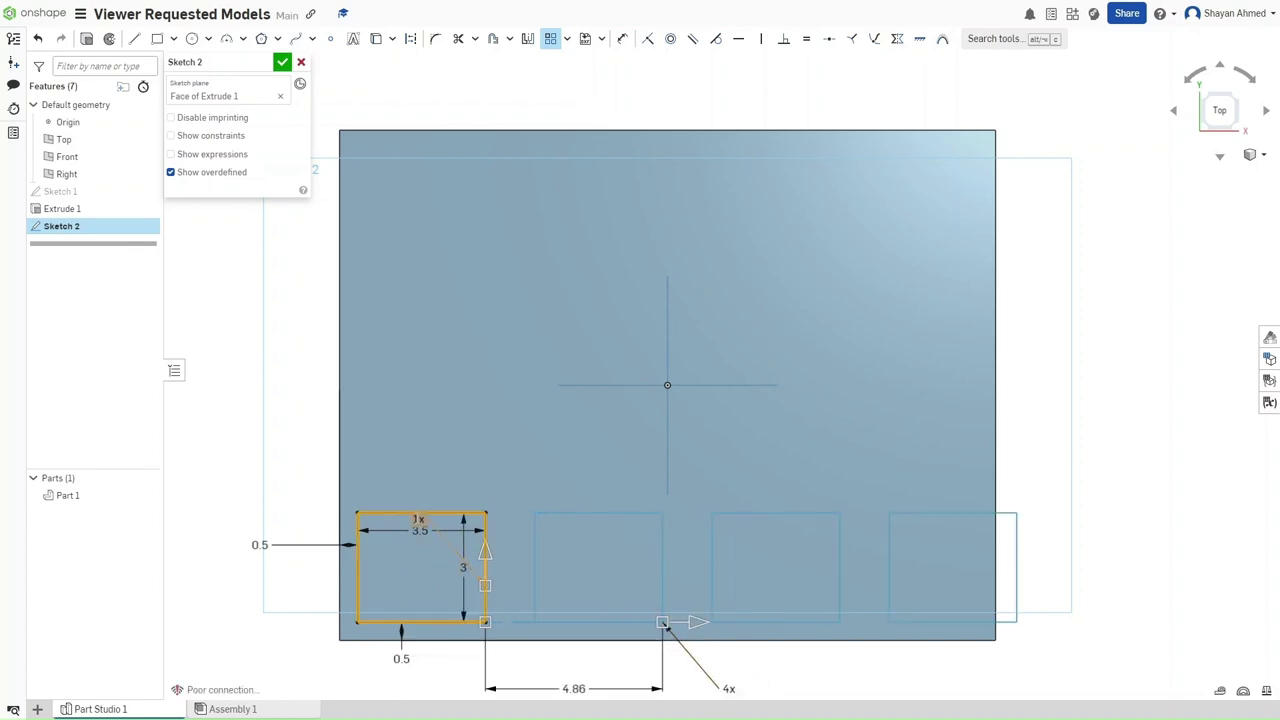
type("4")
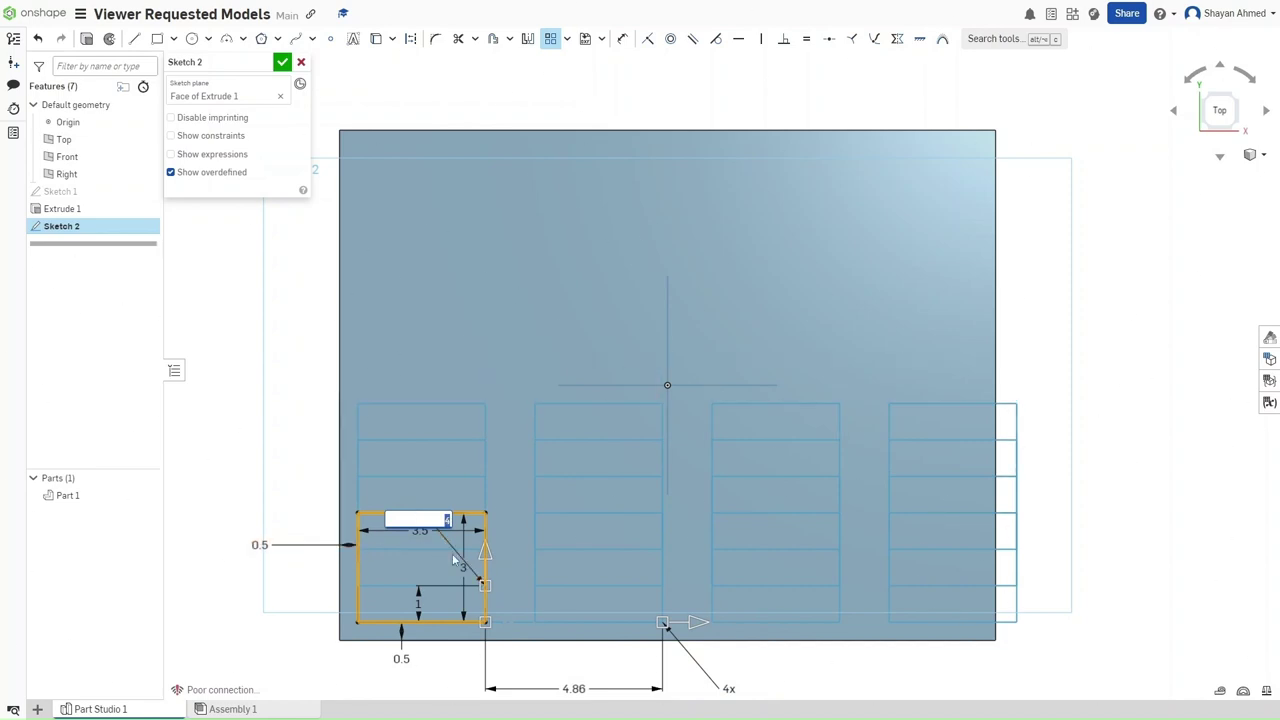
left_click_drag(485, 552, 495, 447)
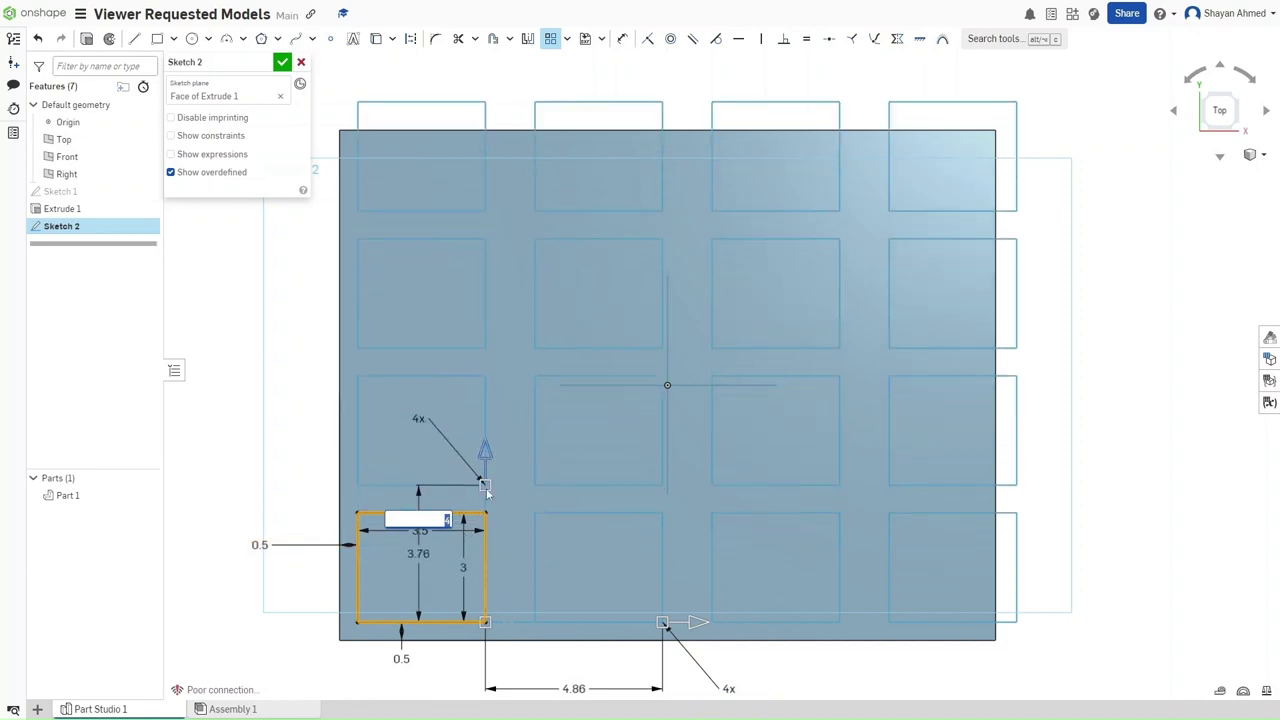
left_click(416, 554)
type("3")
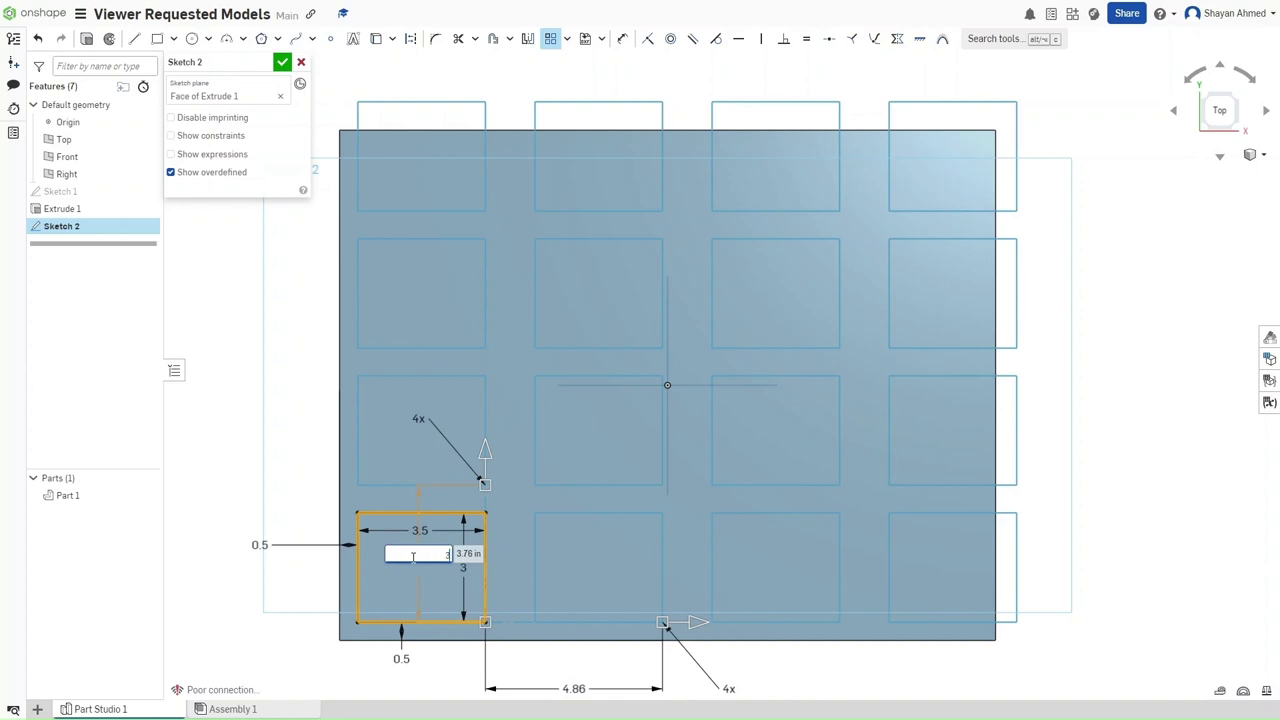
key("Return")
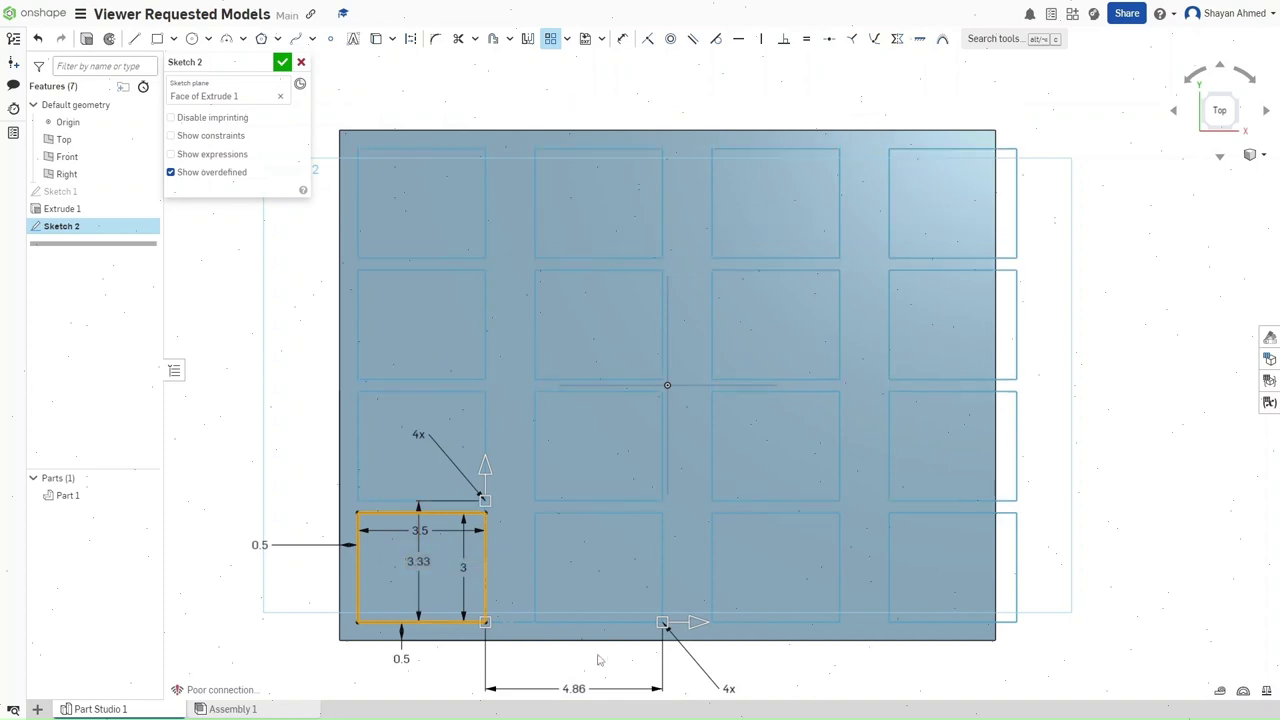
double_click(574, 688)
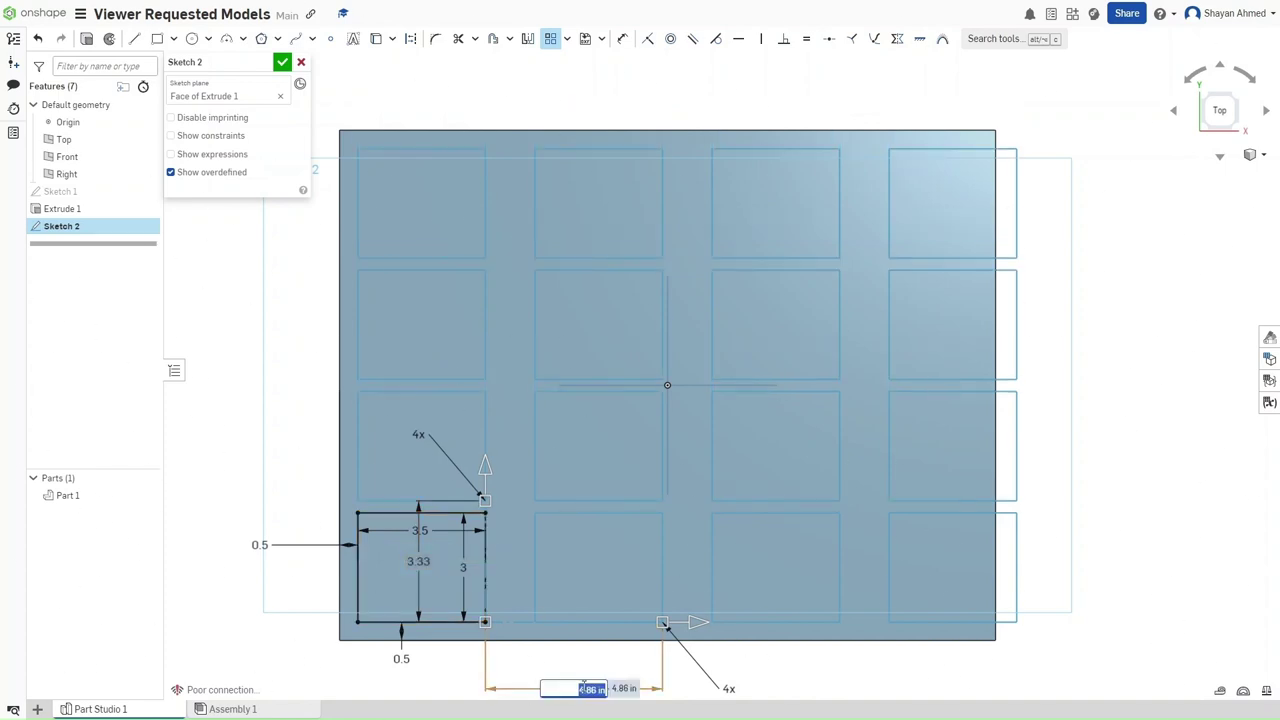
type("4.5")
key("Return")
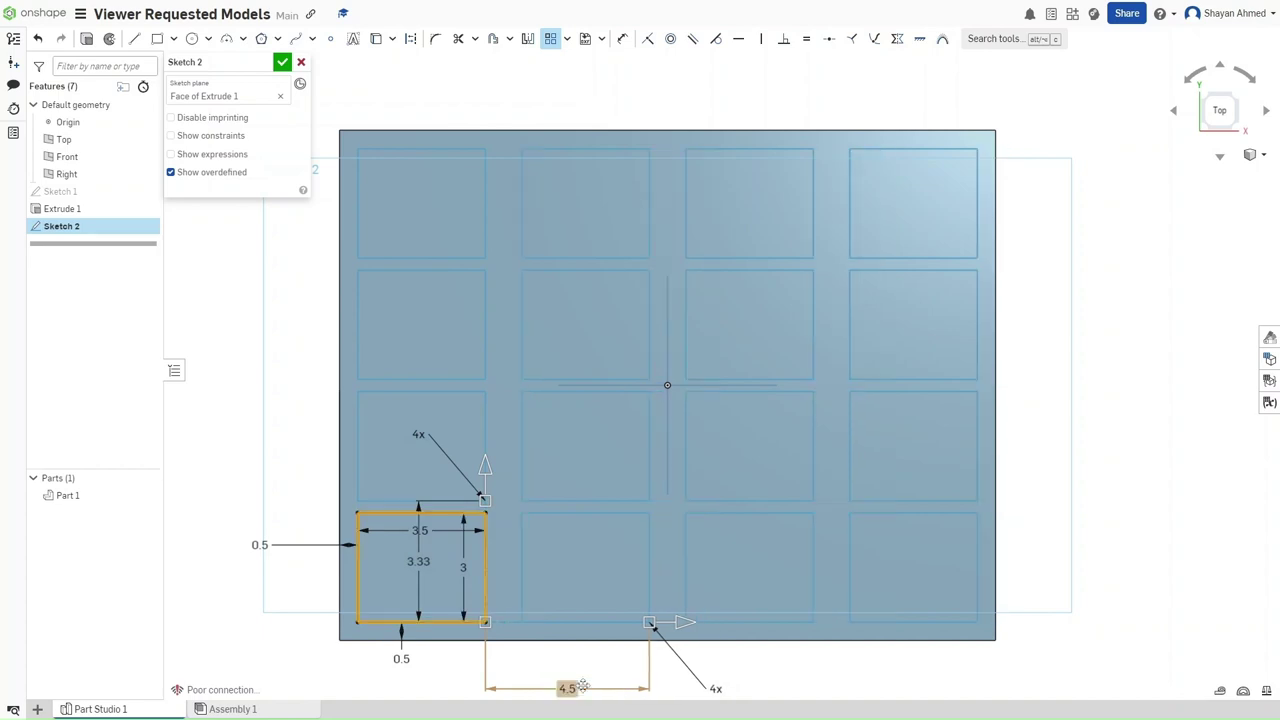
left_click(1025, 456)
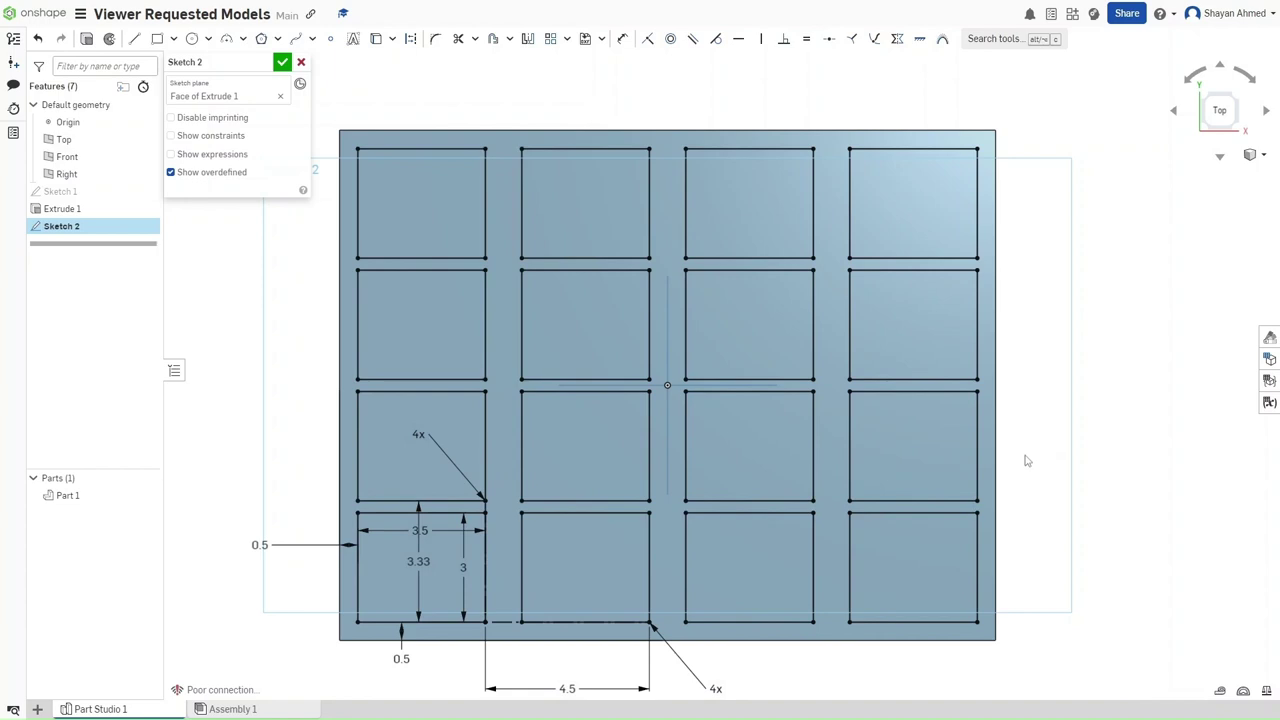
Step: Start extruding the 16 rectangles and show the model in isometric view
key("shift+e")
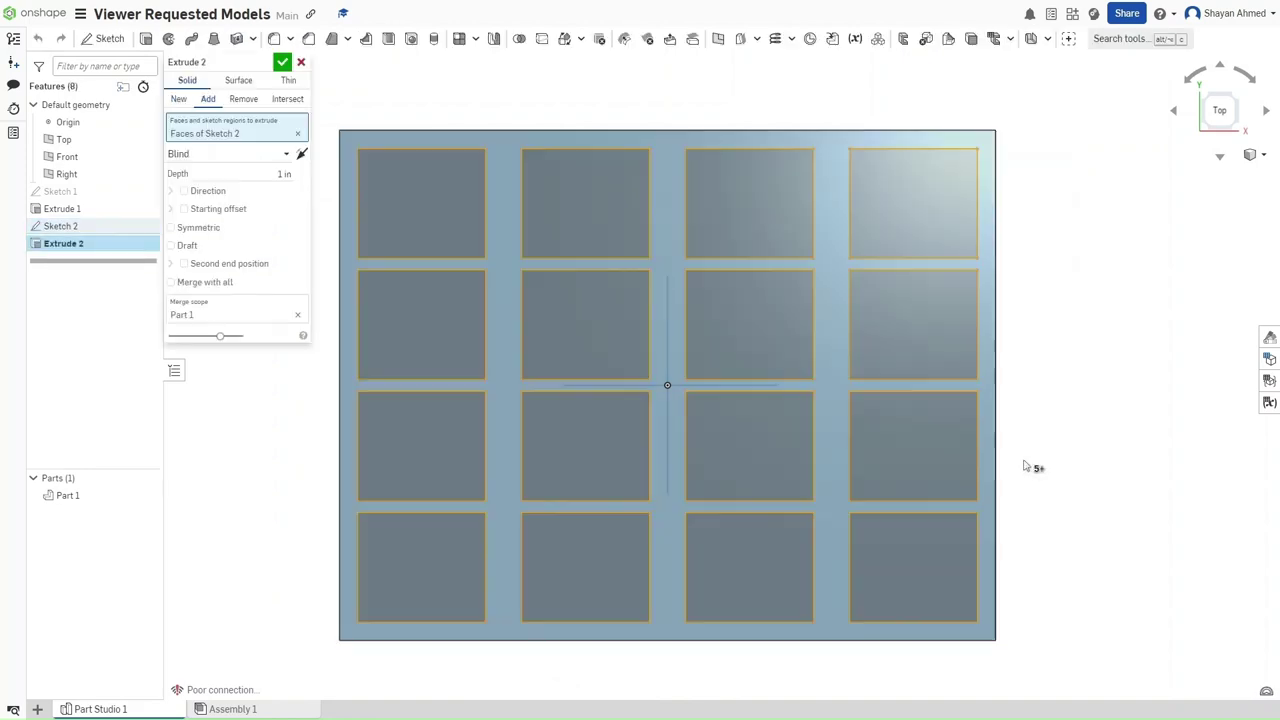
key("shift+7")
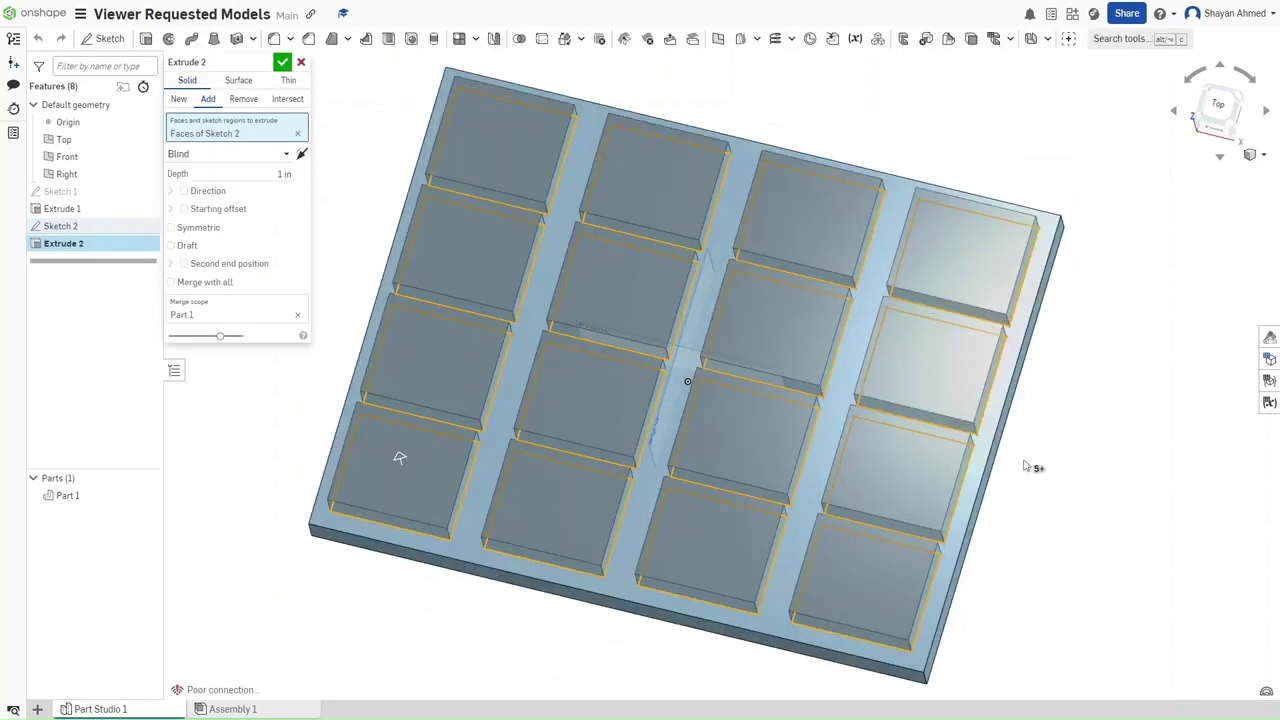
Step: Extrude Sketch 2's edges as 0.25 in thin, mid-plane walls 1 in tall
left_click(289, 81)
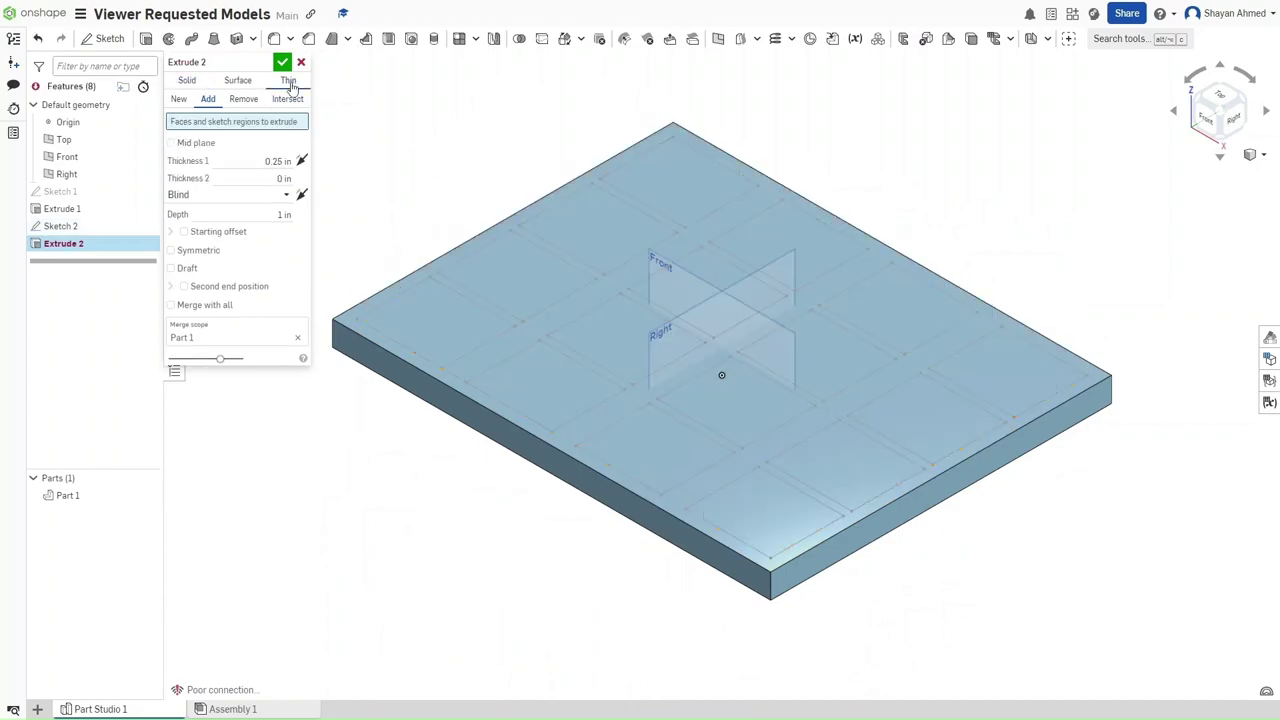
left_click(62, 226)
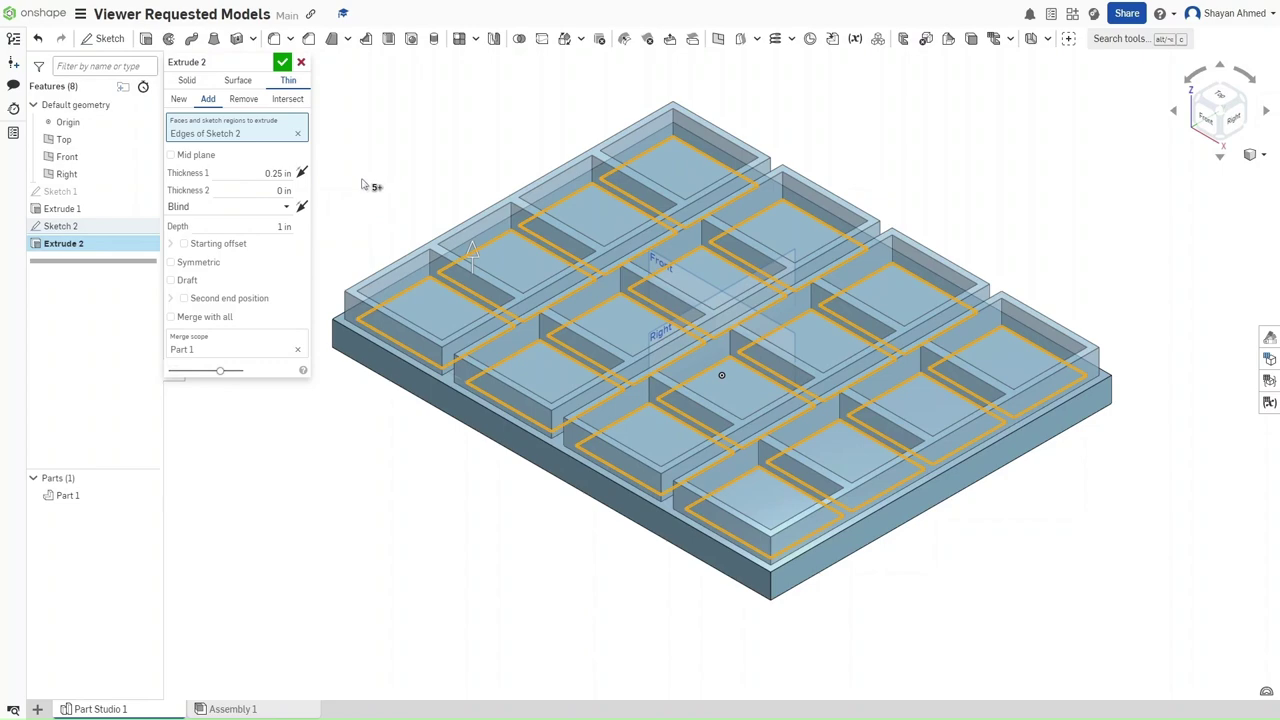
middle_click_drag(371, 197, 412, 221)
scroll(618, 208, "down", 2)
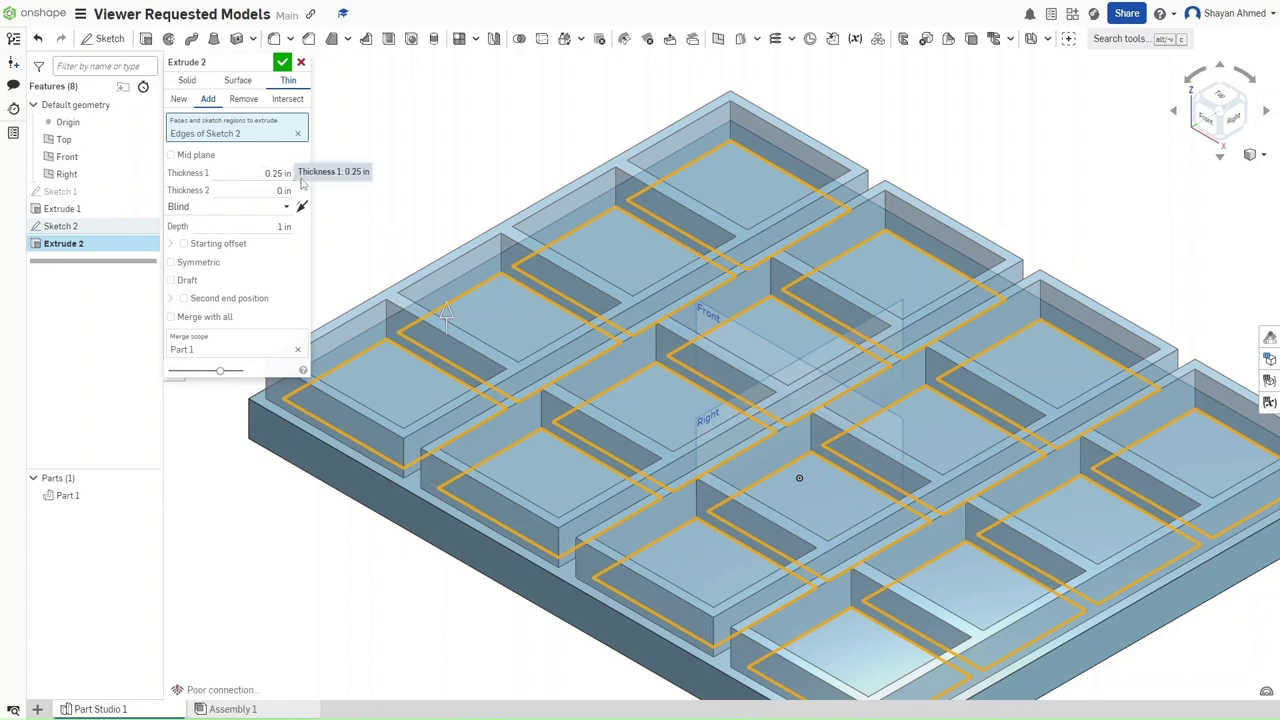
middle_click_drag(667, 258, 565, 253)
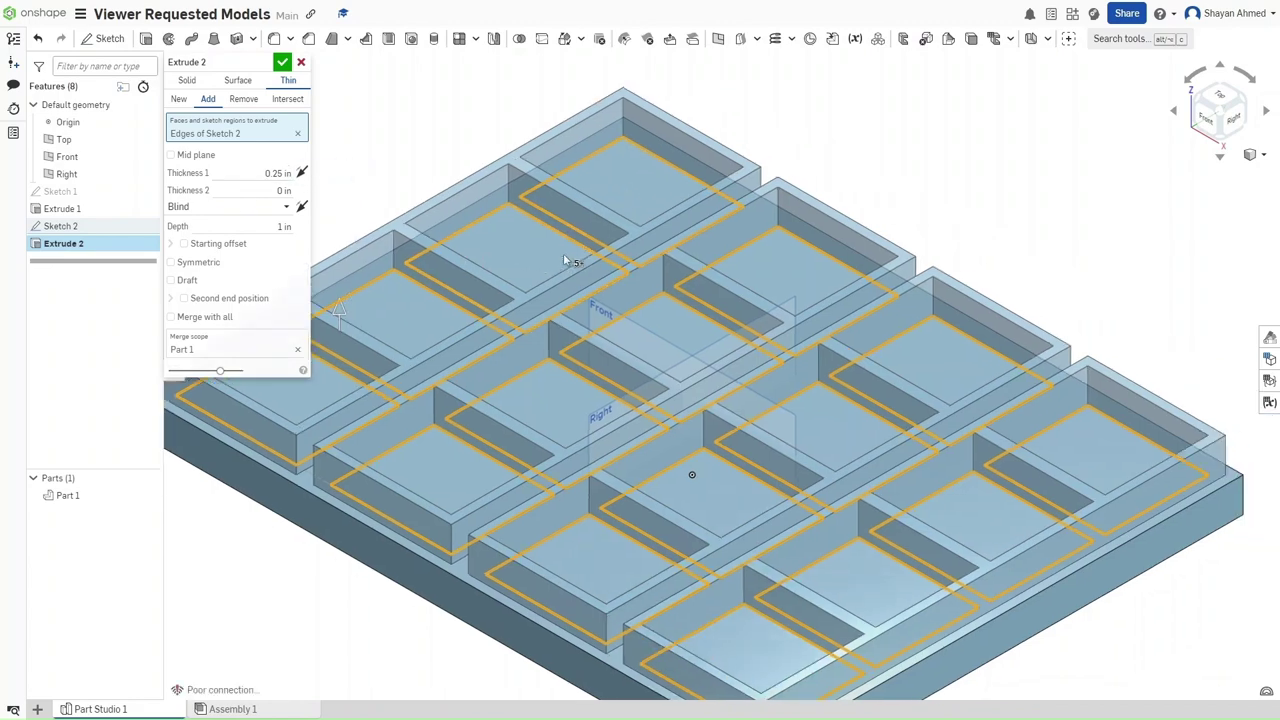
left_click(171, 155)
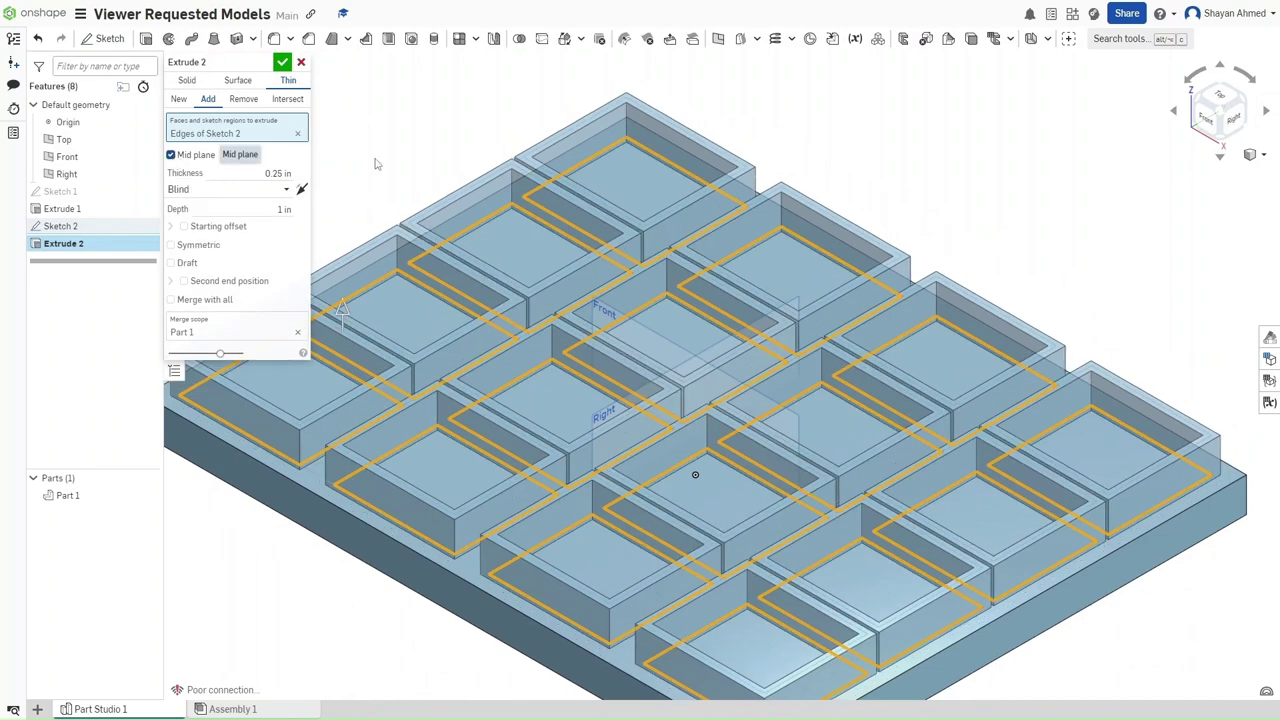
left_click(518, 173)
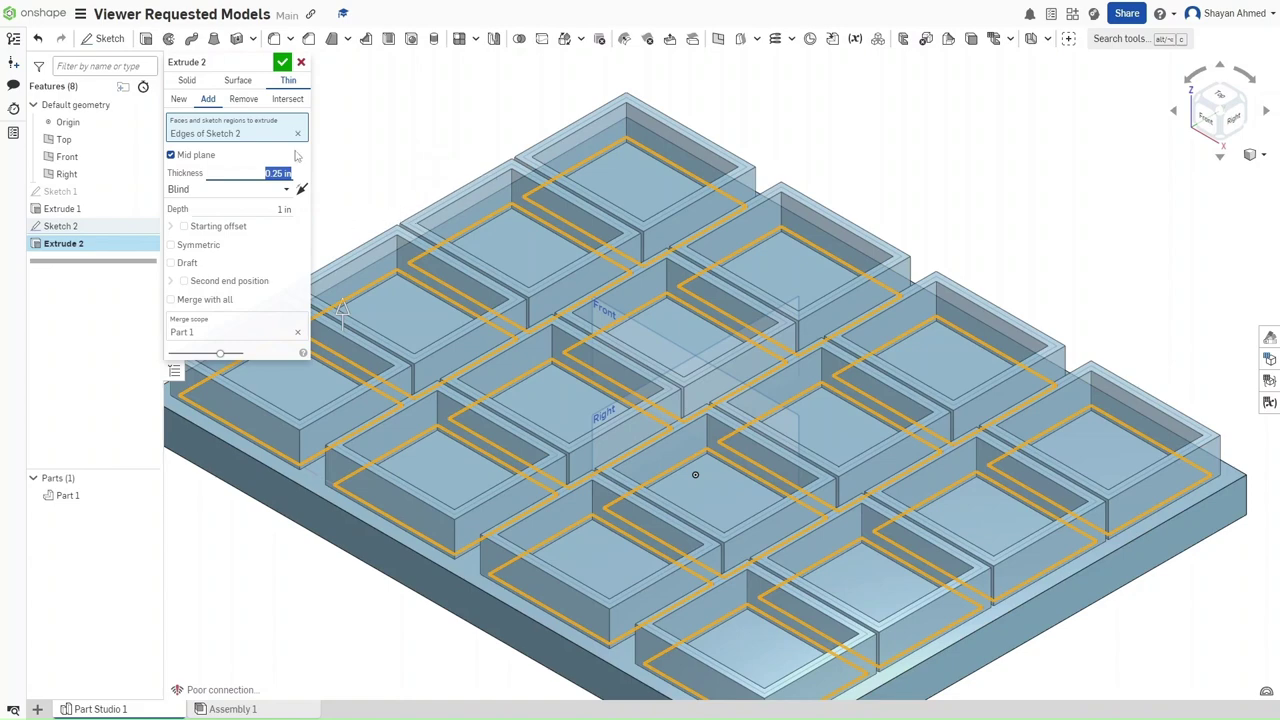
left_click(284, 63)
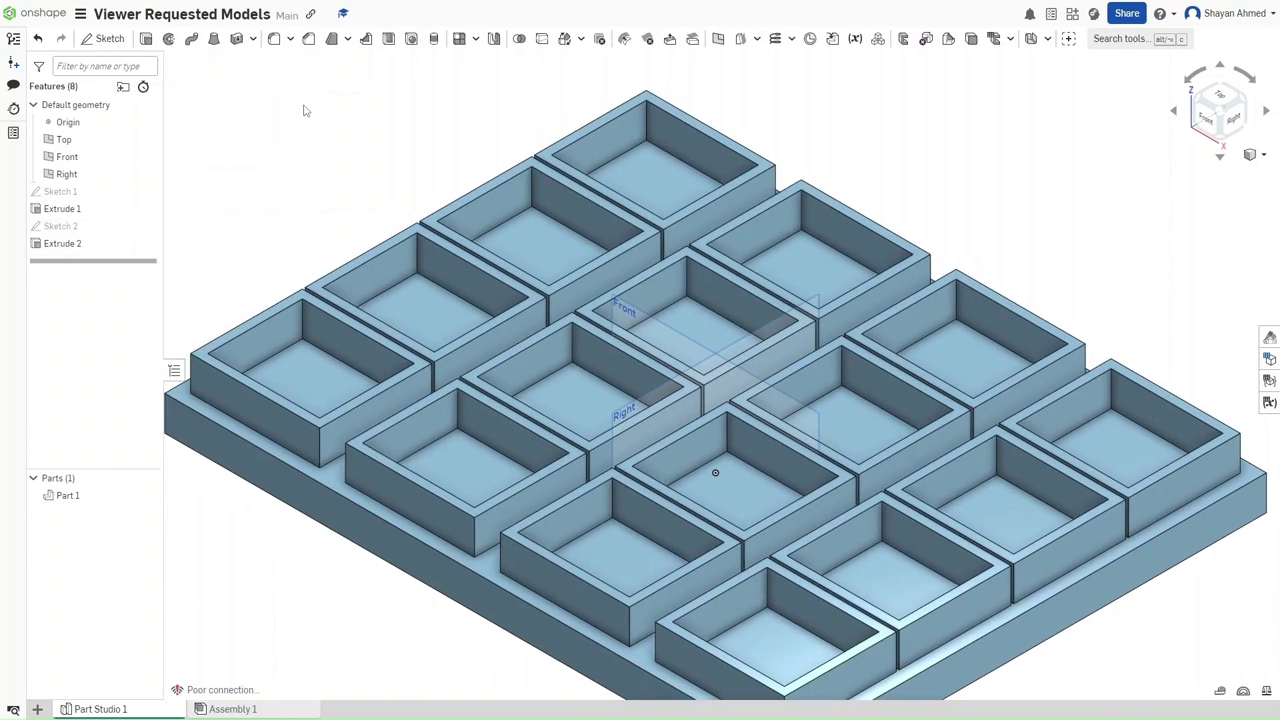
Step: Zoom out and check the areas of a couple of compartment faces
mouse_move(85, 227)
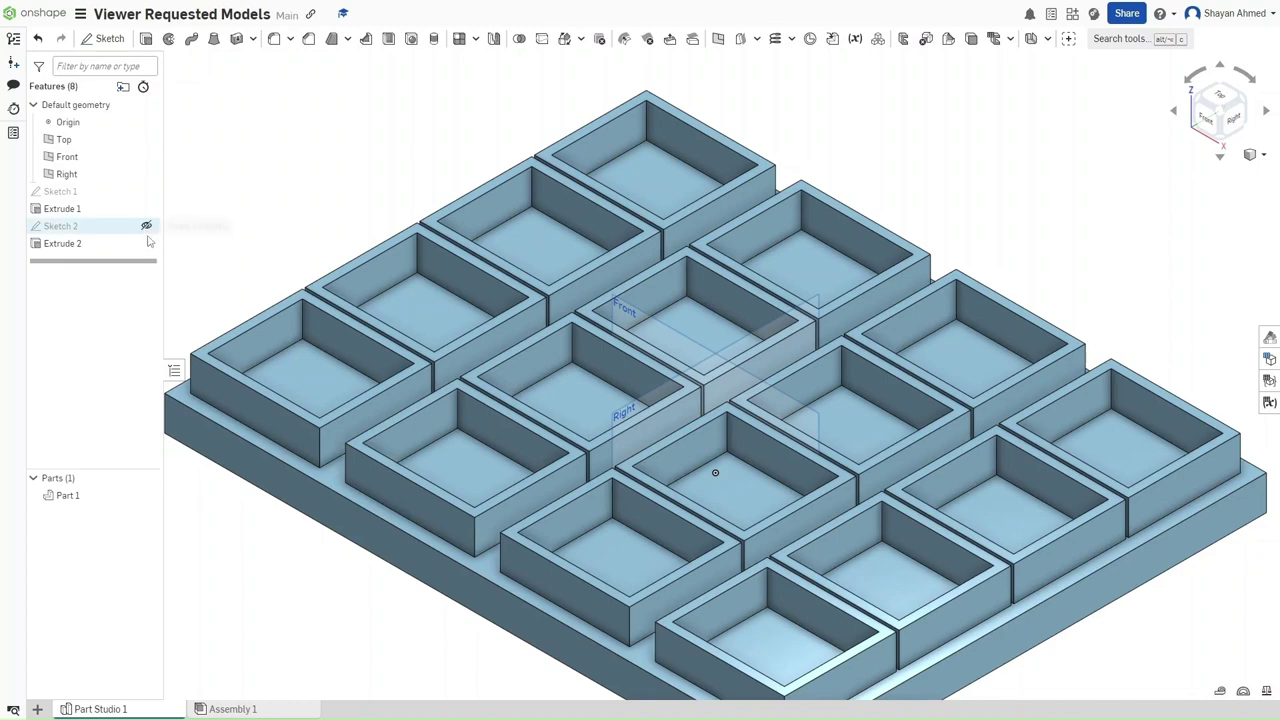
scroll(330, 222, "down", 2)
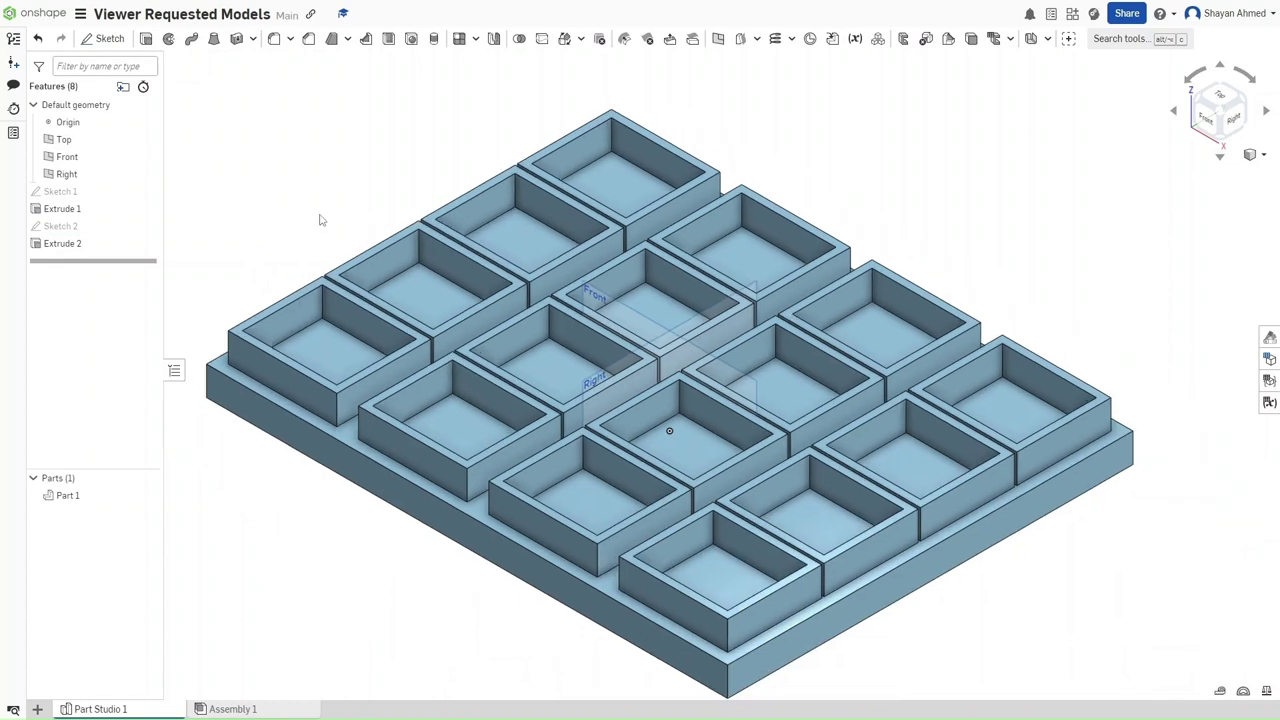
left_click(473, 224)
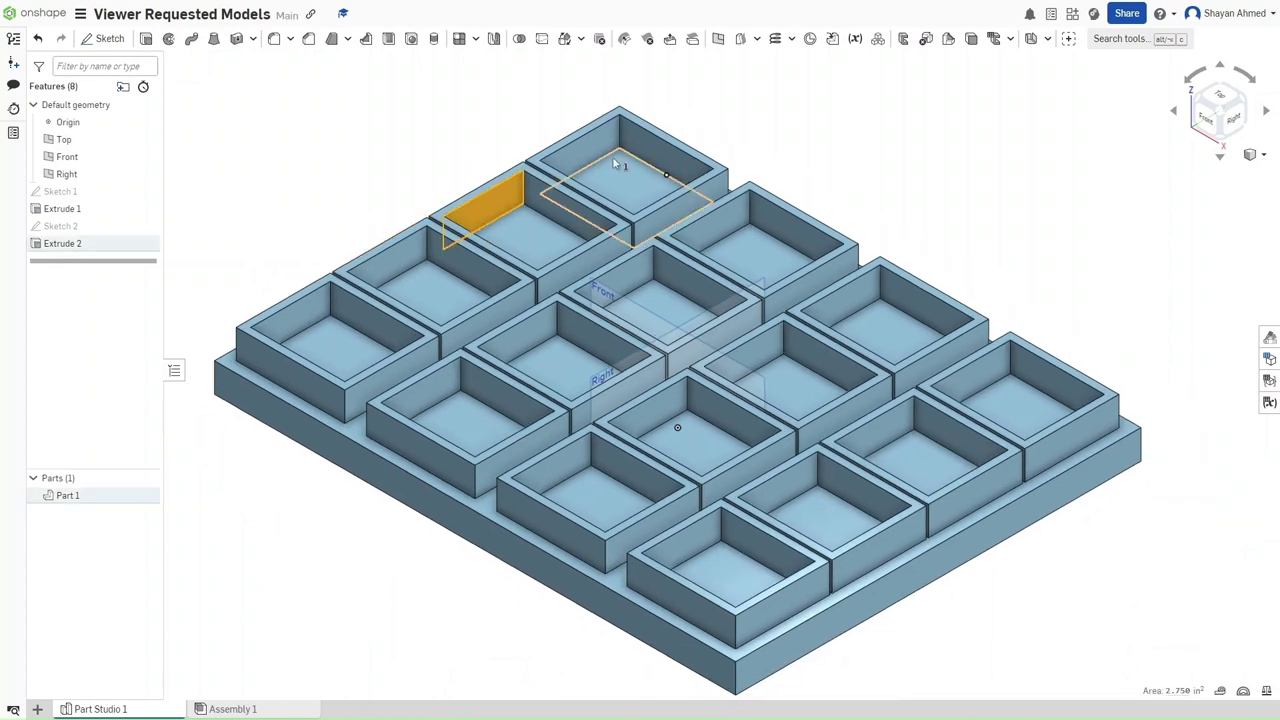
left_click(640, 178)
left_click(630, 179)
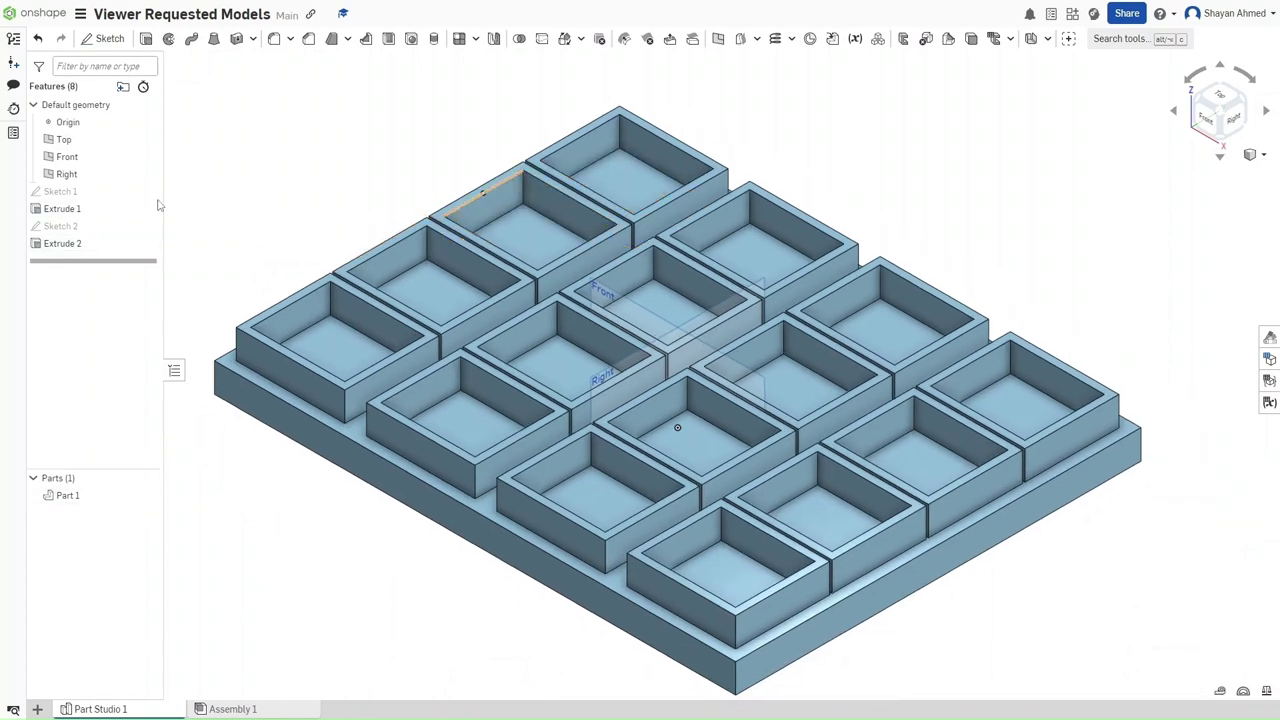
Step: Reopen Sketch 2 and turn the inner edges of the four central rectangles into construction lines
double_click(73, 226)
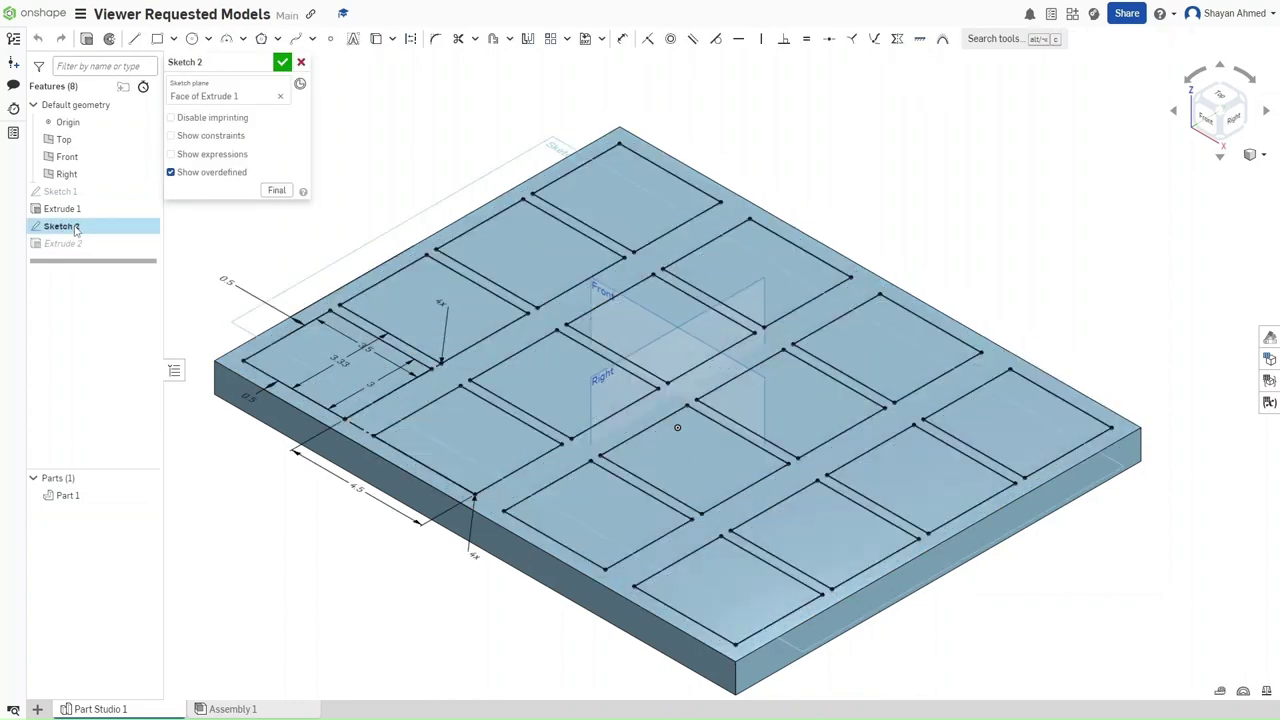
key("n")
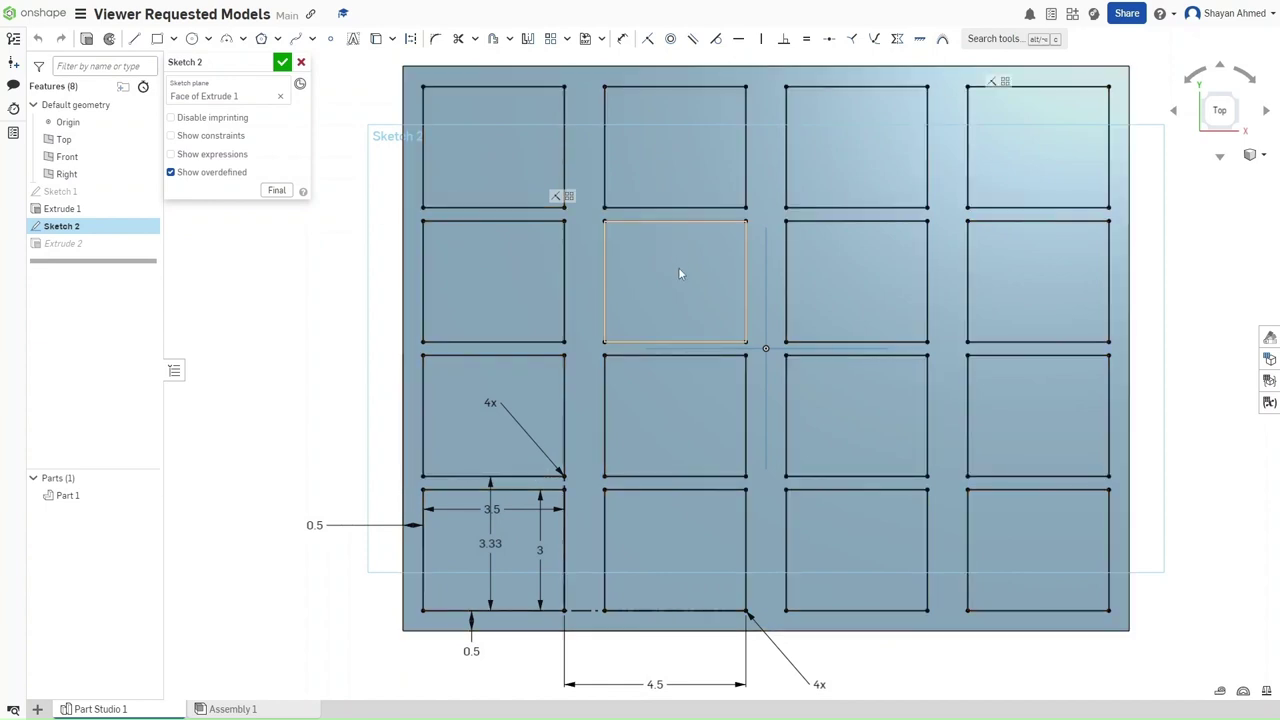
left_click(746, 262)
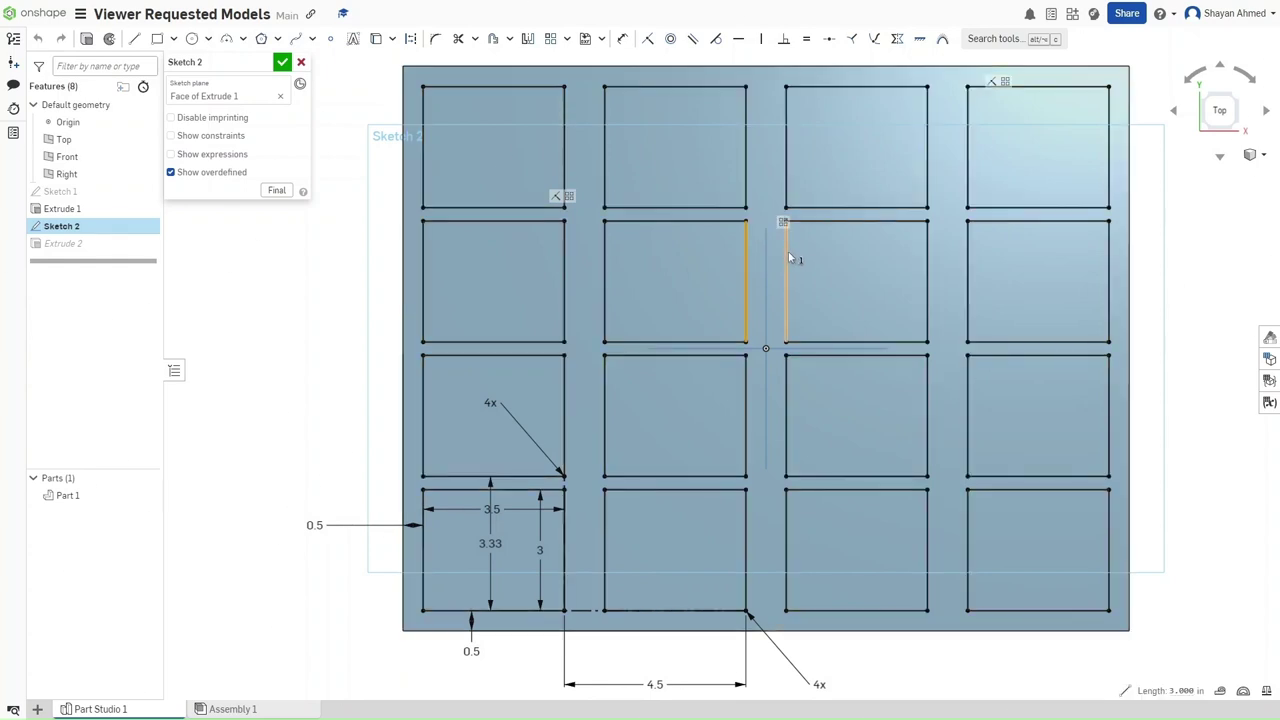
left_click(787, 252, "shift")
left_click(845, 342, "shift")
left_click(880, 355, "shift")
left_click(786, 386, "shift")
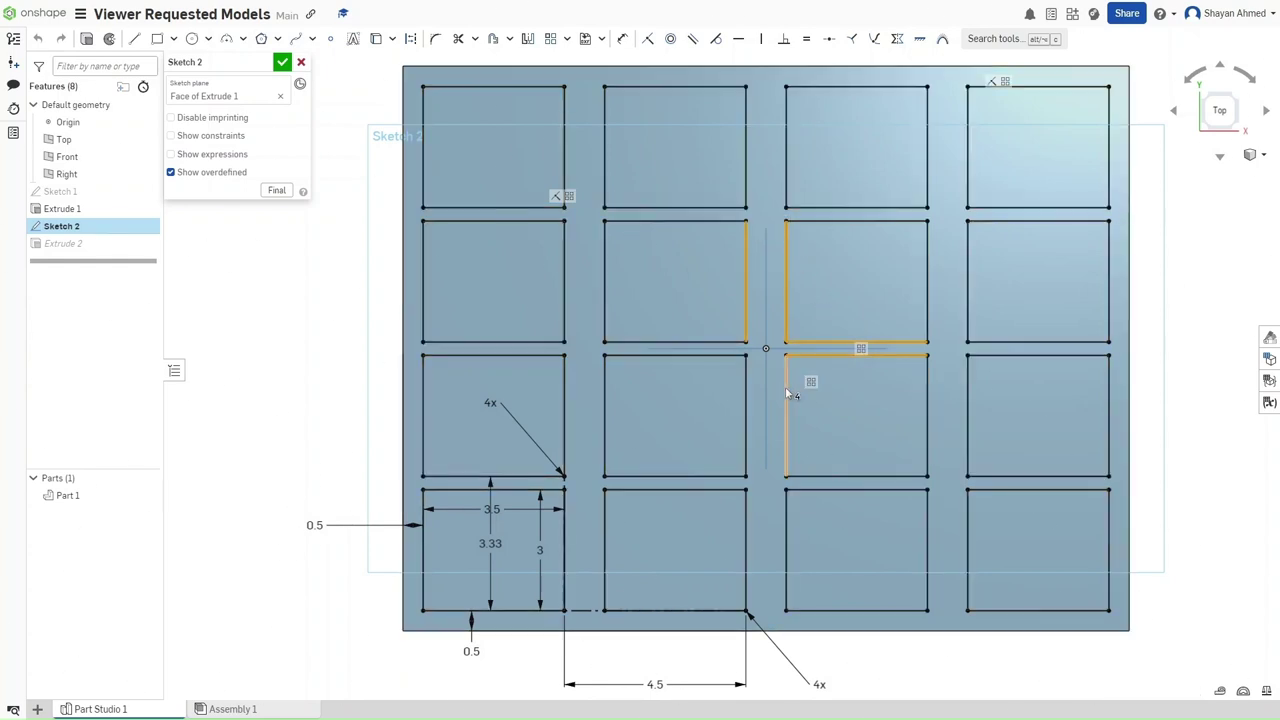
left_click(742, 378, "shift")
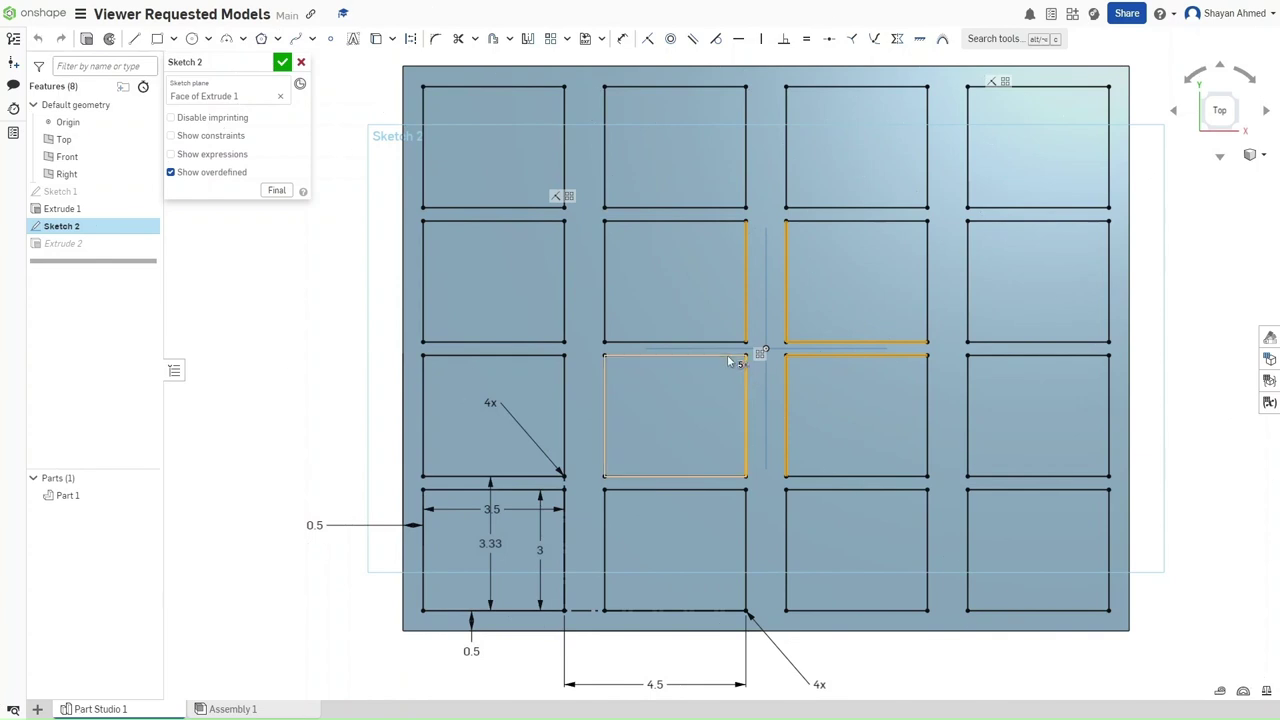
left_click(724, 355, "shift")
left_click(724, 342, "shift")
key("q")
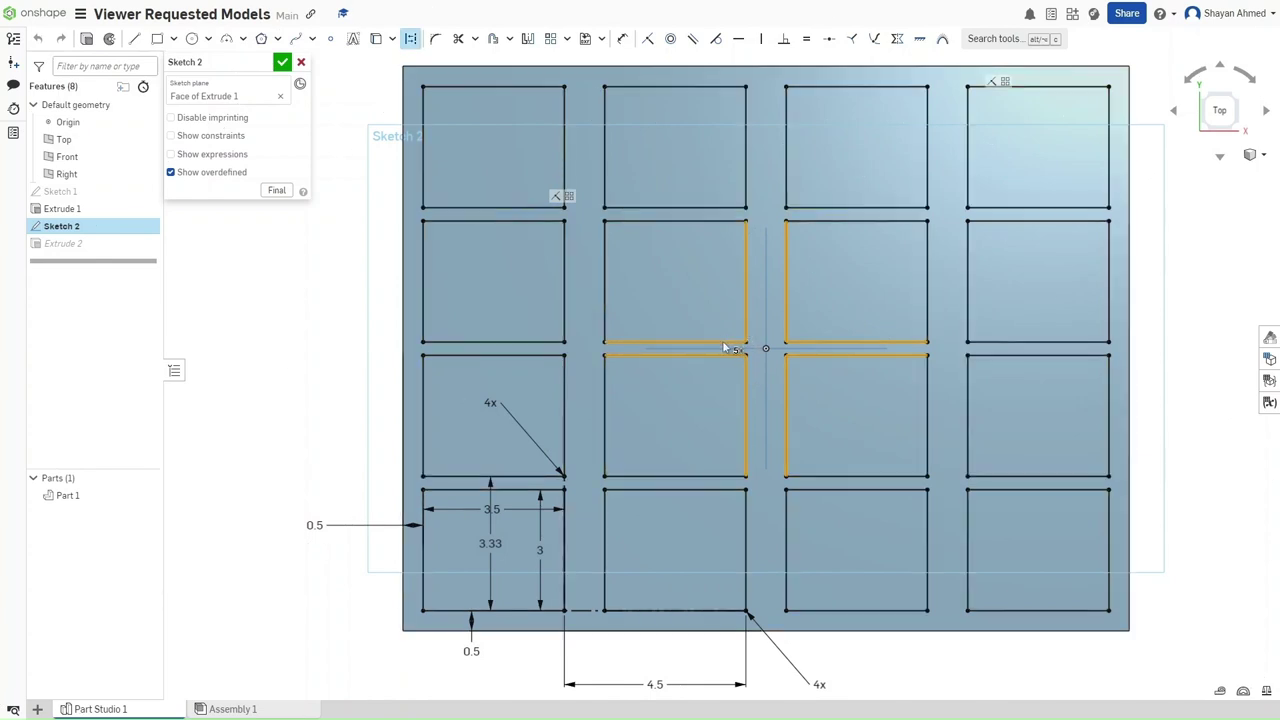
left_click(1158, 349)
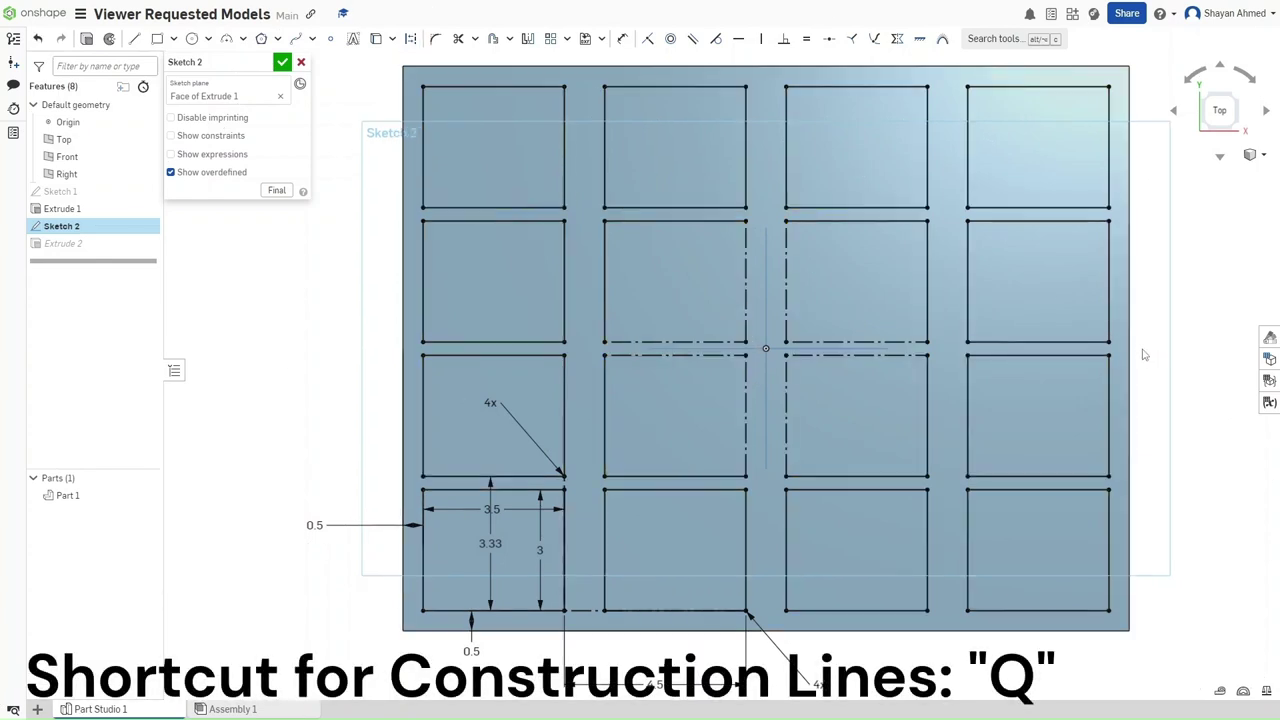
Step: Draw two short lines closing the merged central outline and finish the sketch
key("l")
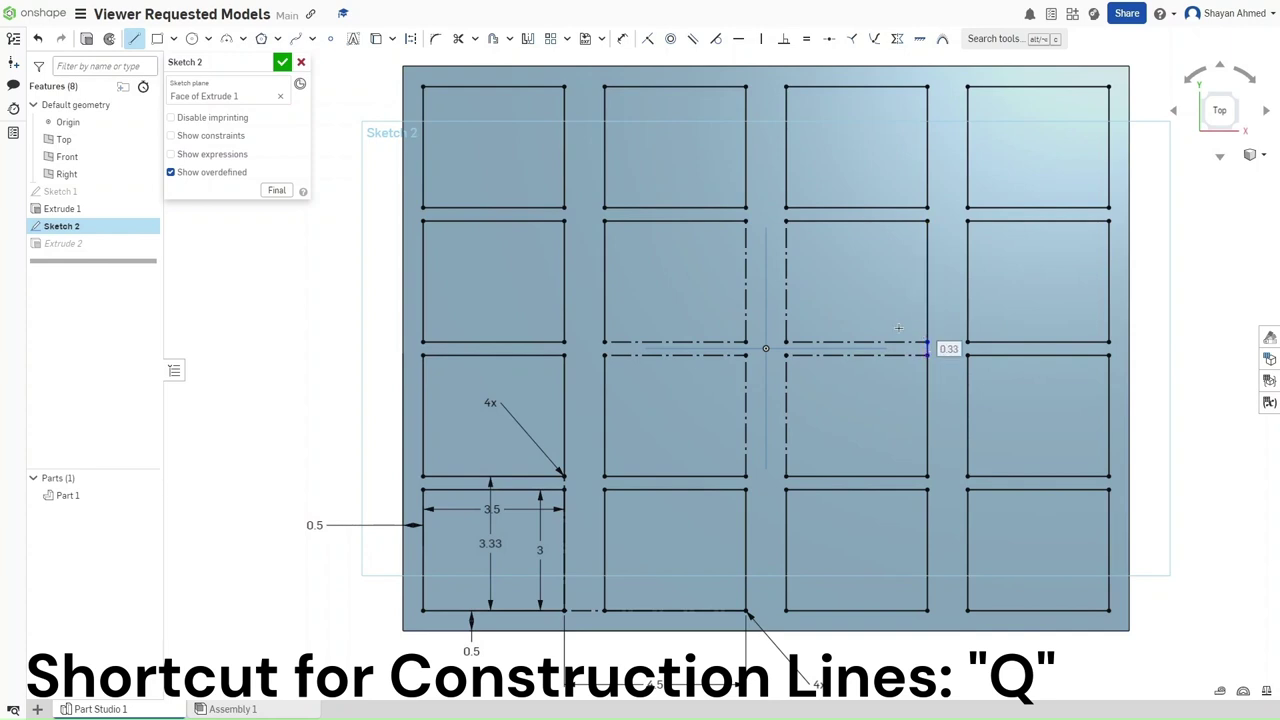
left_click_drag(786, 220, 745, 220)
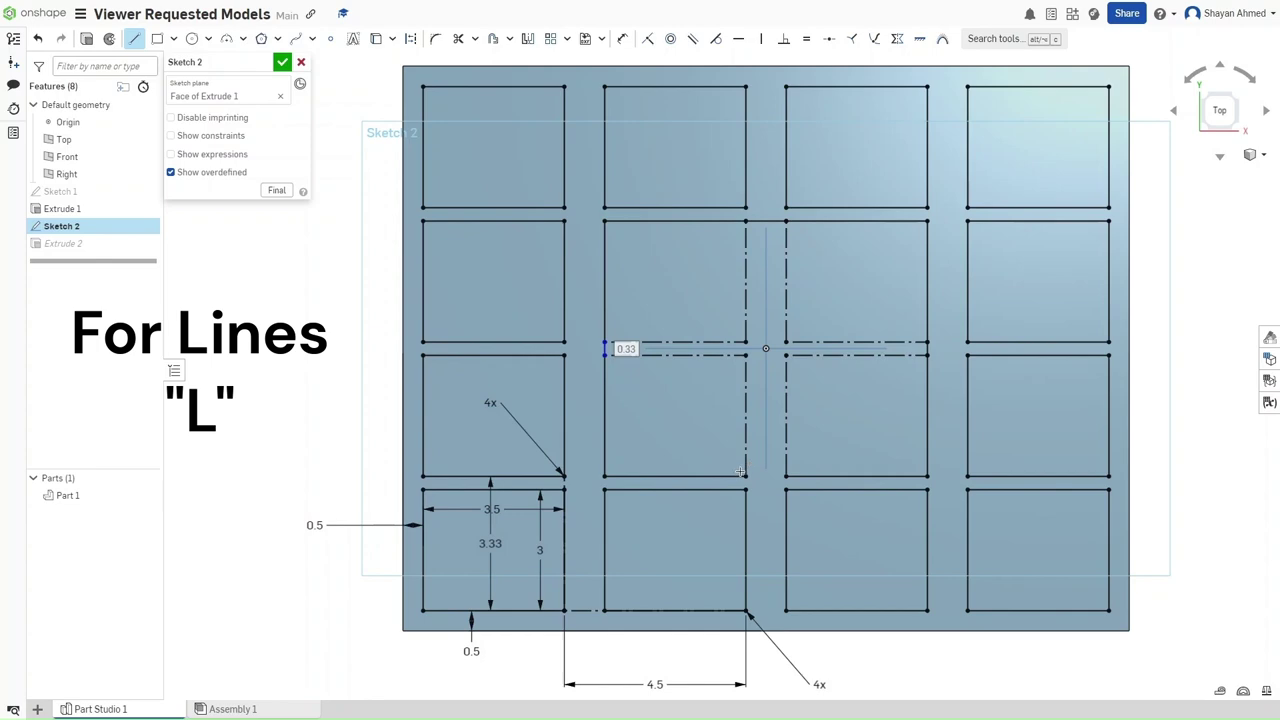
left_click_drag(745, 476, 786, 476)
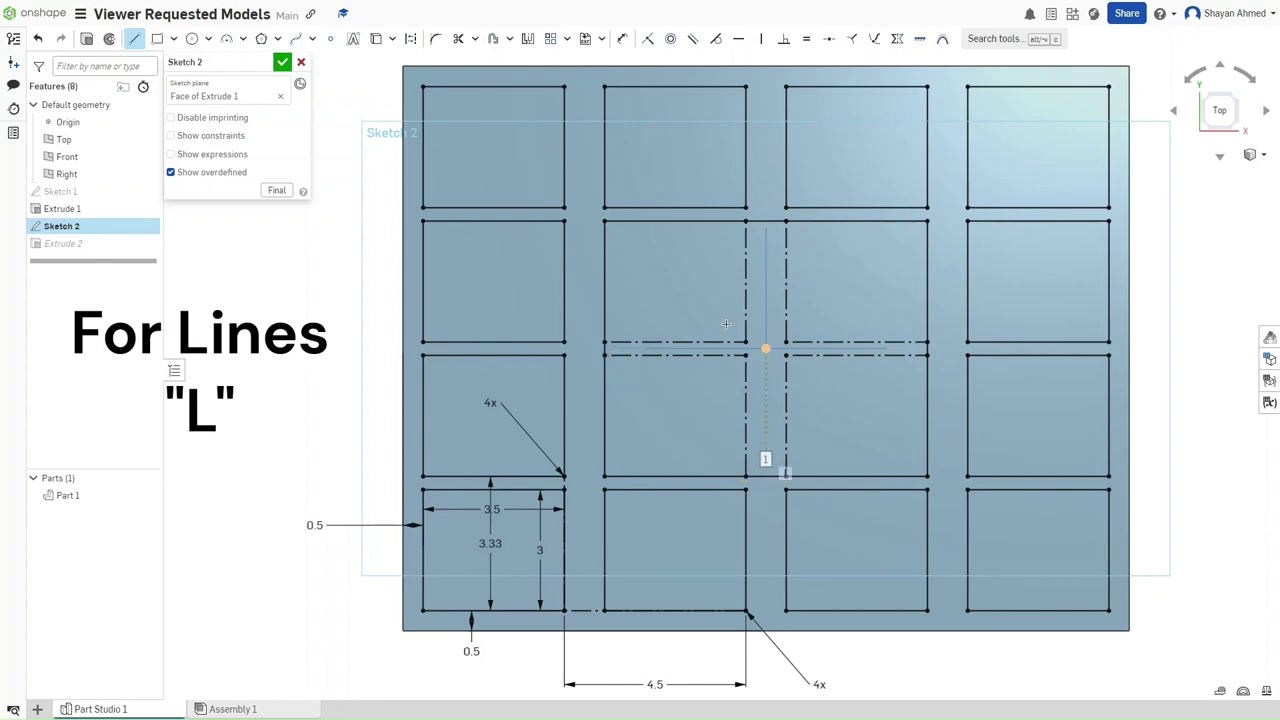
left_click(283, 63)
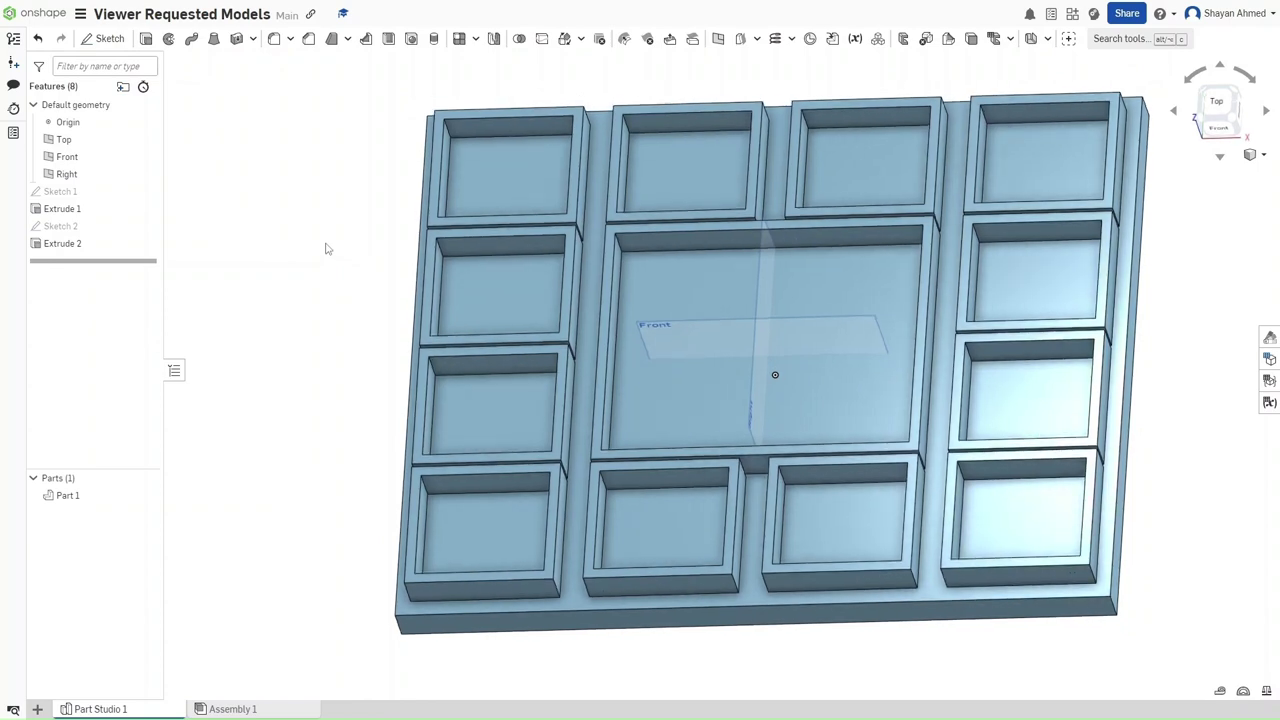
Step: With Move face, select every pocket floor, including the large central one
key("shift+7")
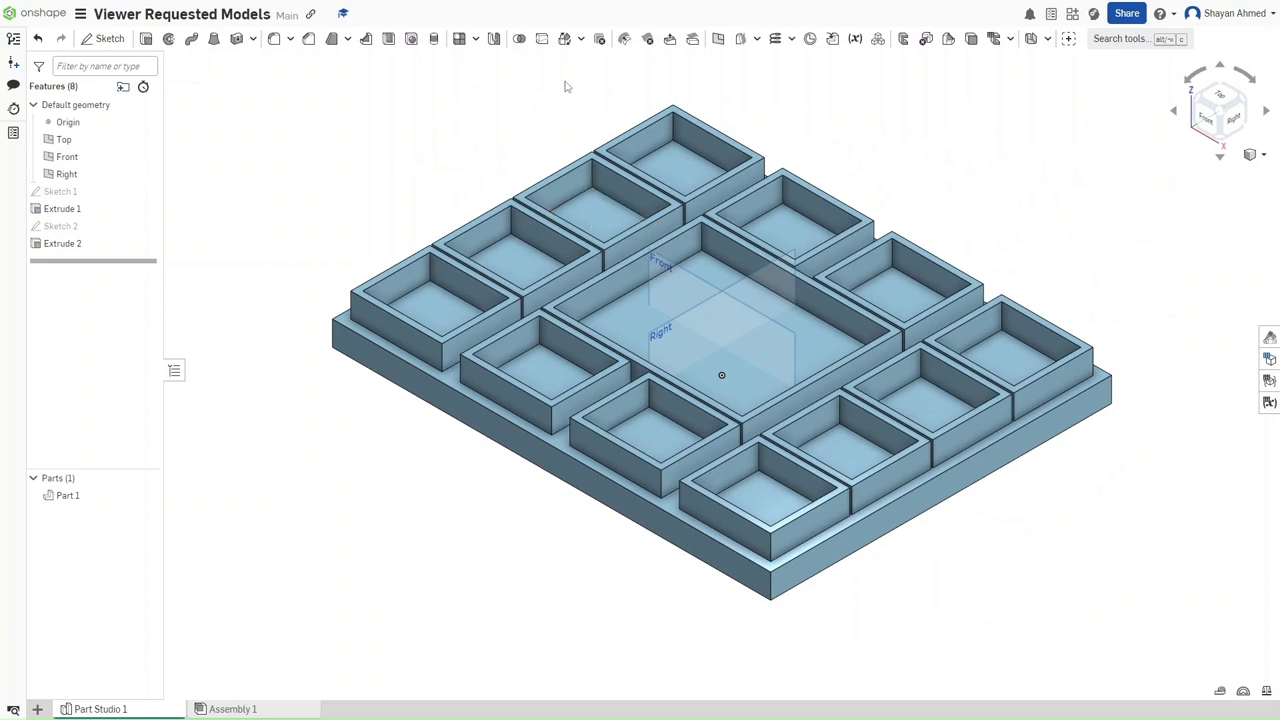
left_click(672, 44)
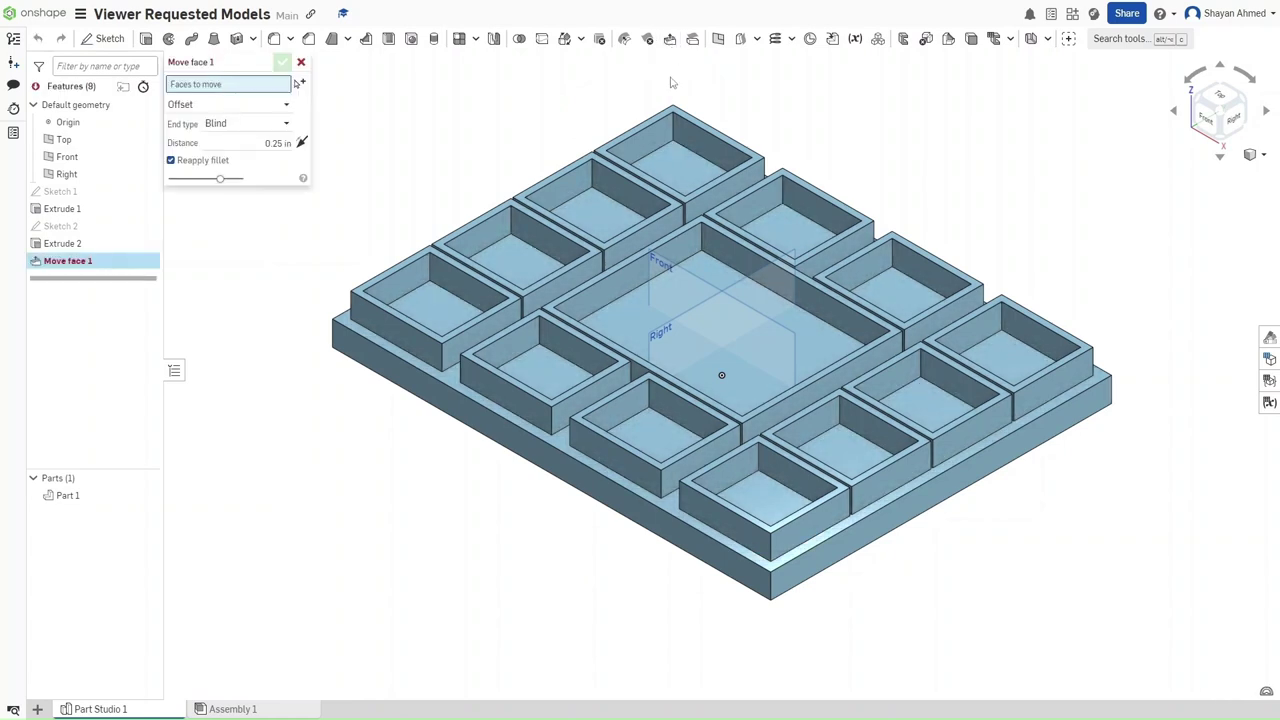
left_click(671, 162)
left_click(579, 208)
left_click(498, 255)
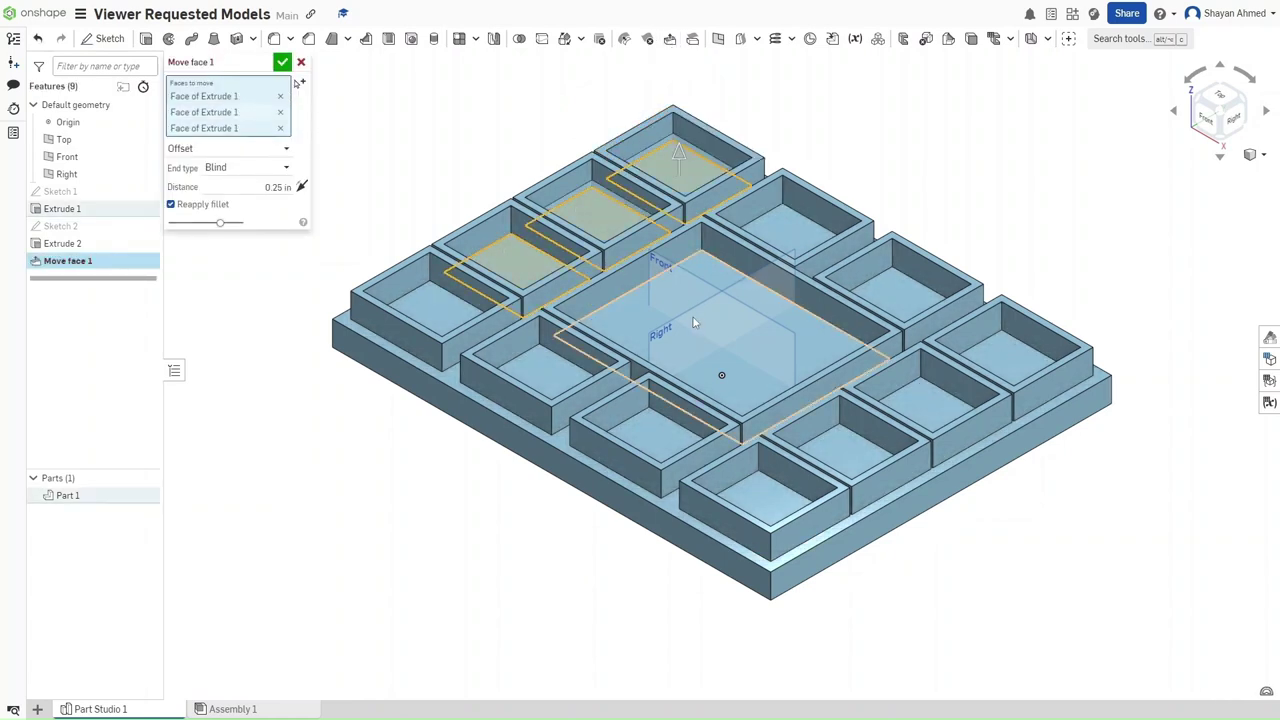
left_click(696, 322)
left_click(780, 237)
left_click(903, 294)
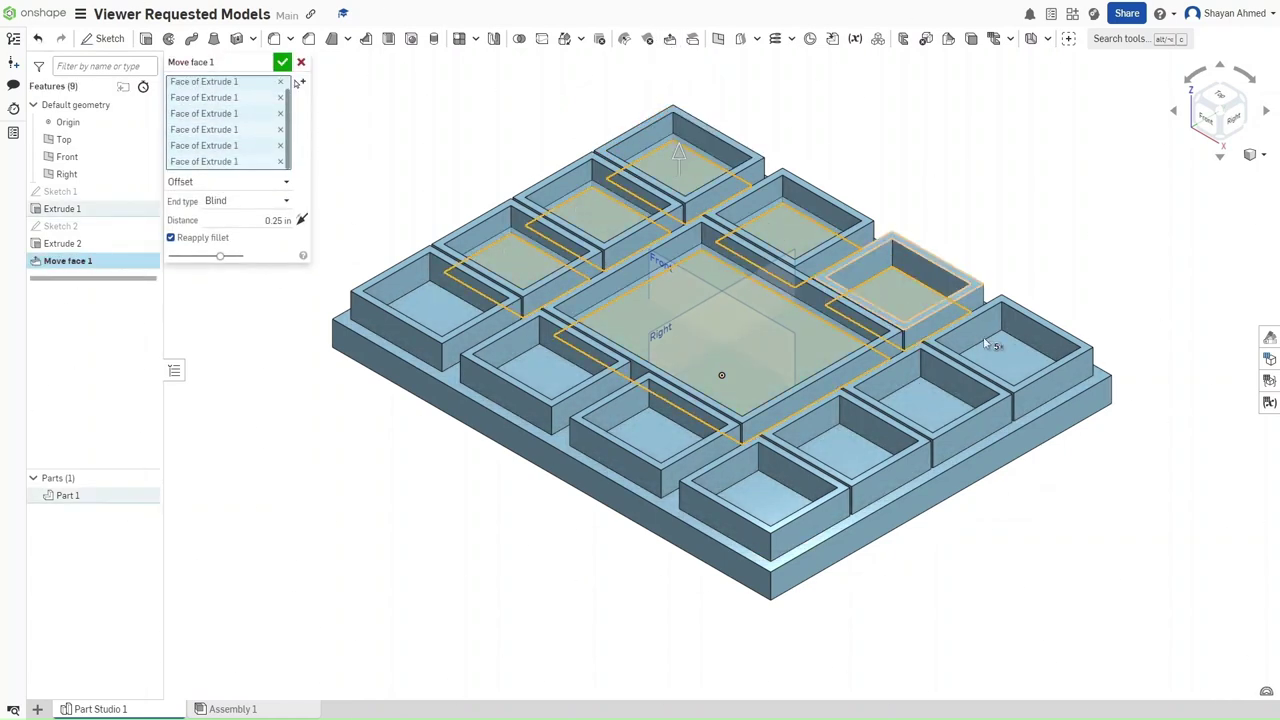
left_click(1000, 345)
left_click(922, 395)
left_click(832, 444)
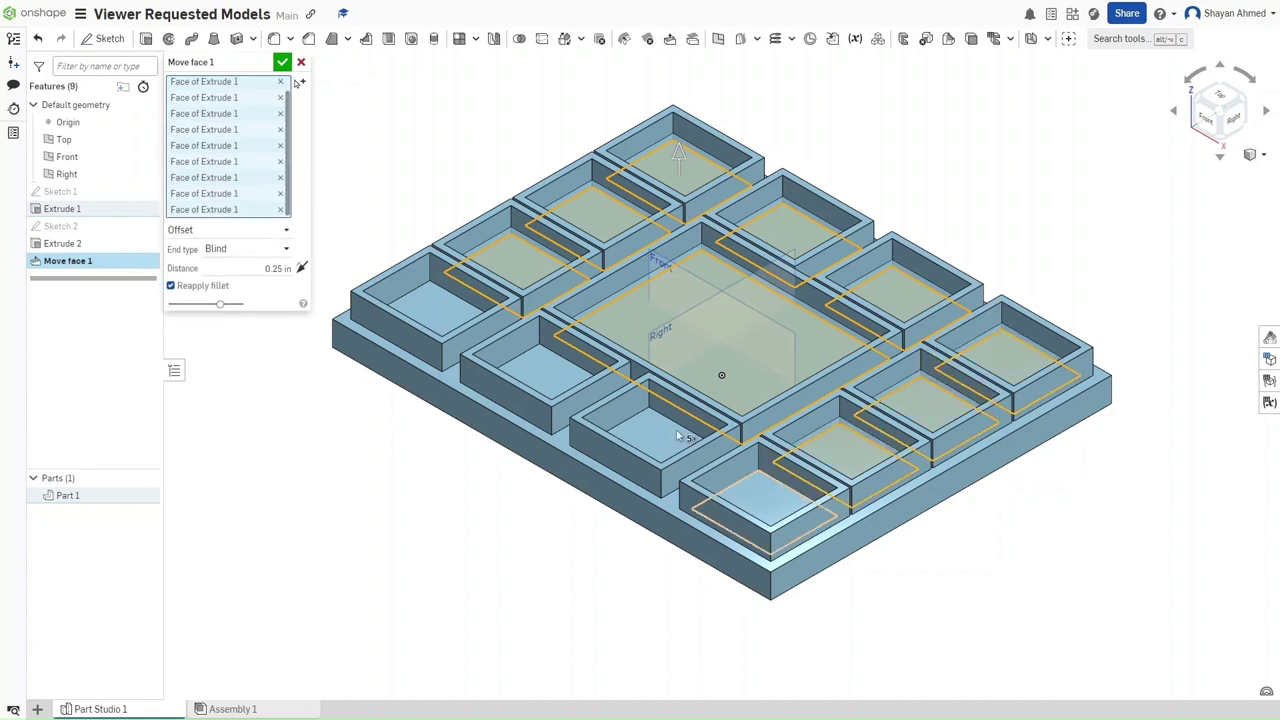
left_click(765, 490)
left_click(436, 302)
left_click(505, 368)
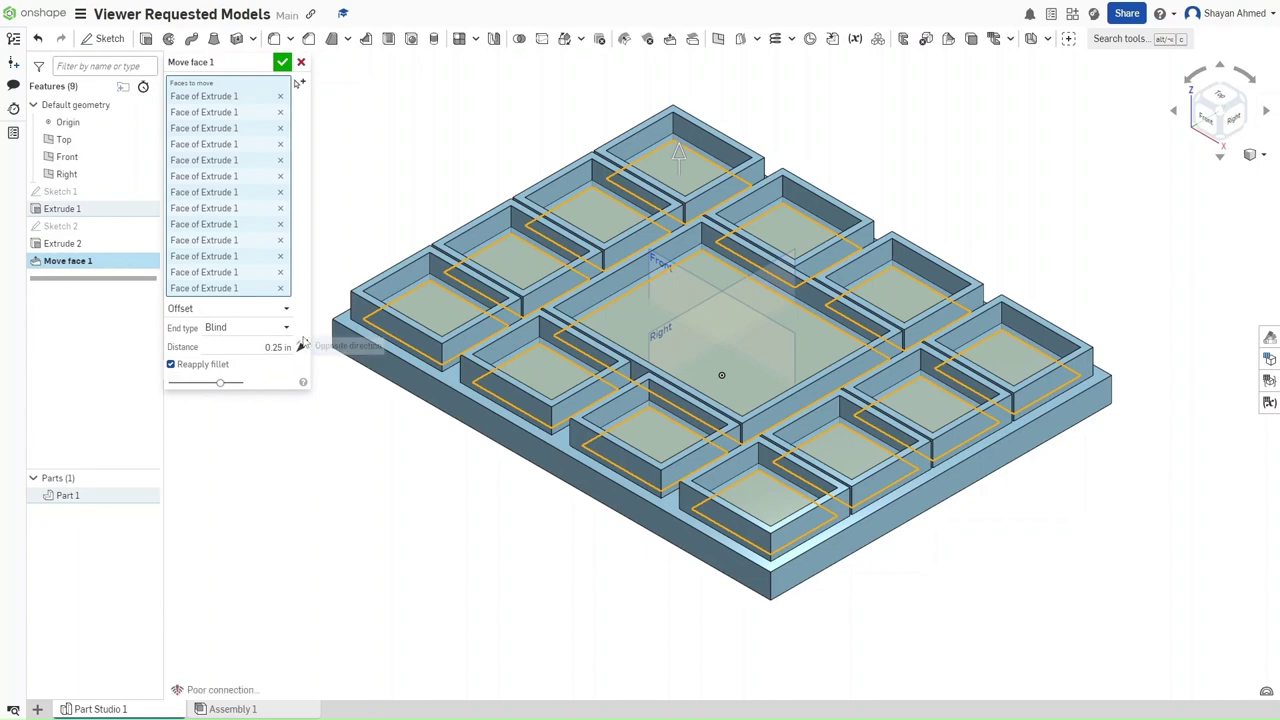
Step: Offset the selected pocket floors 0.75 in downward into the base plate
key("shift+4")
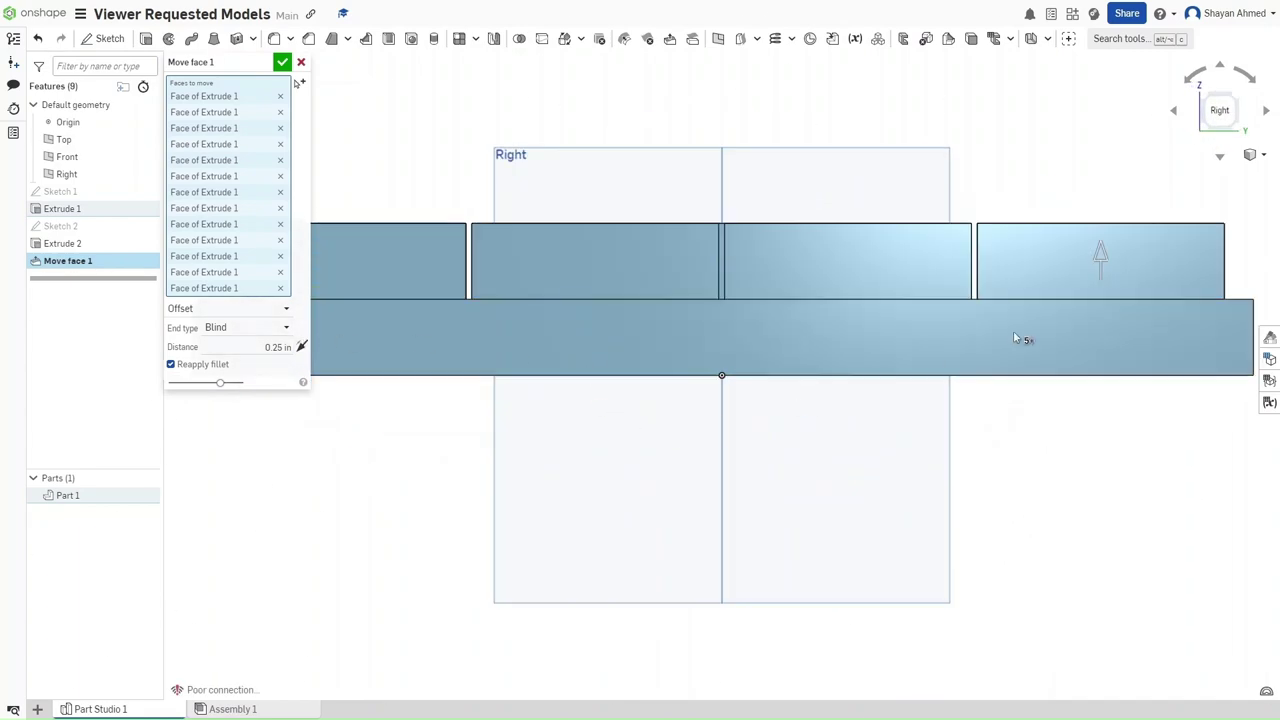
left_click(301, 346)
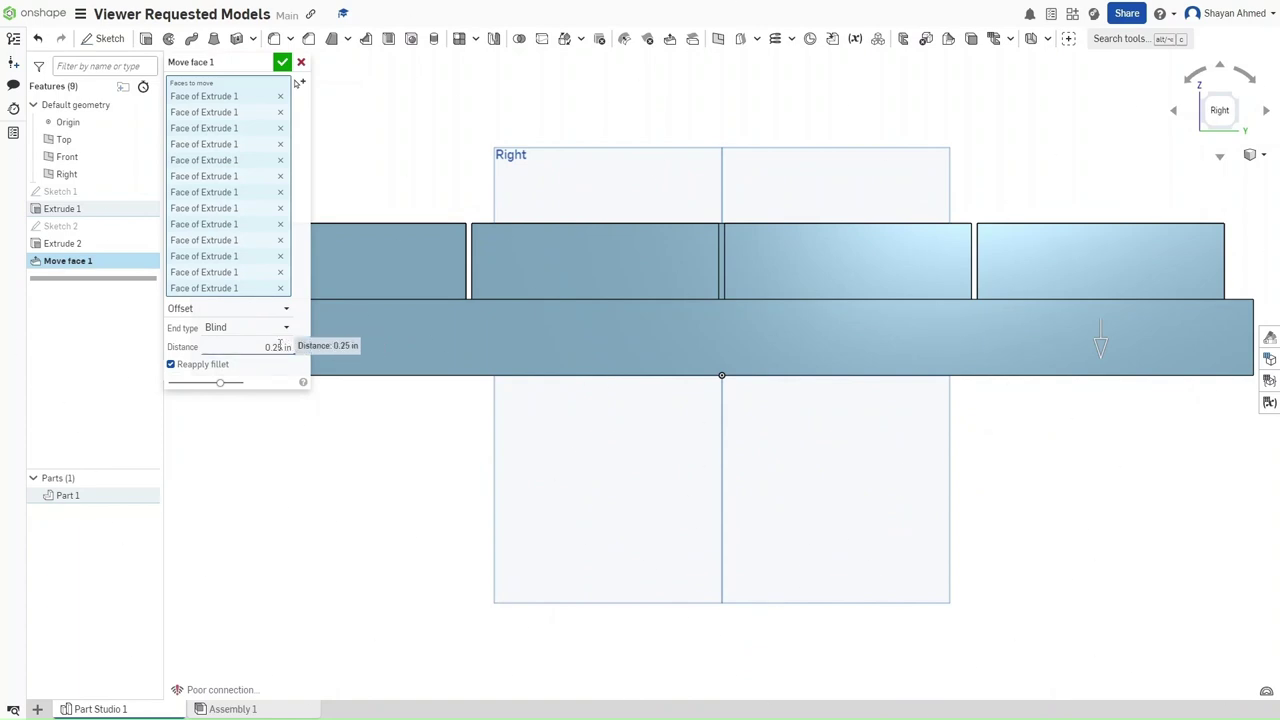
left_click(280, 346)
key("BackSpace")
type("0.75")
key("Return")
key("Return")
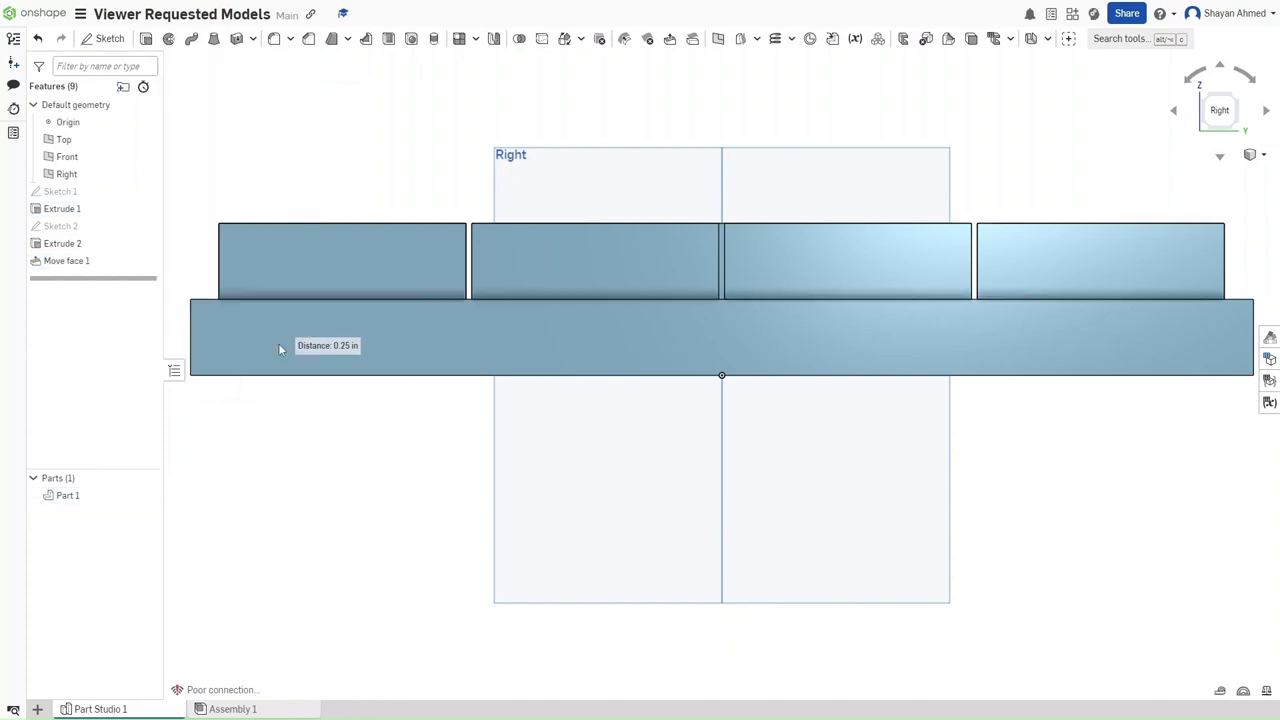
key("shift+7")
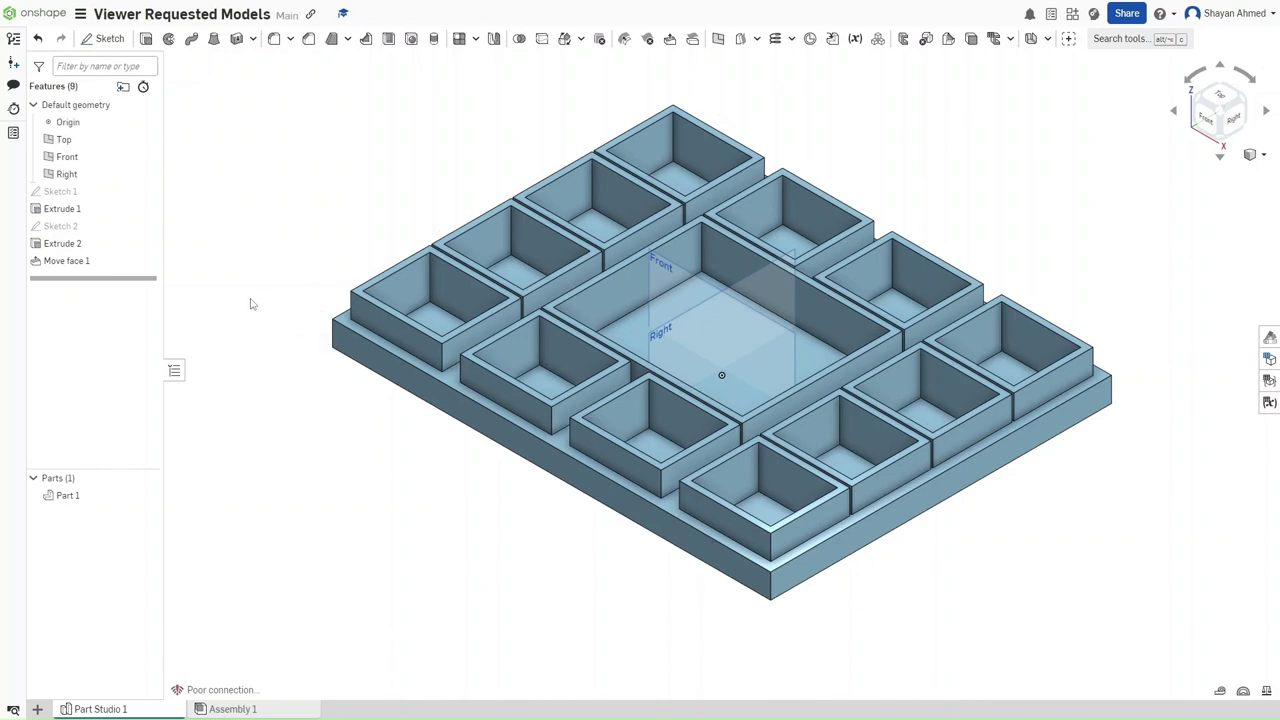
key("shift+f")
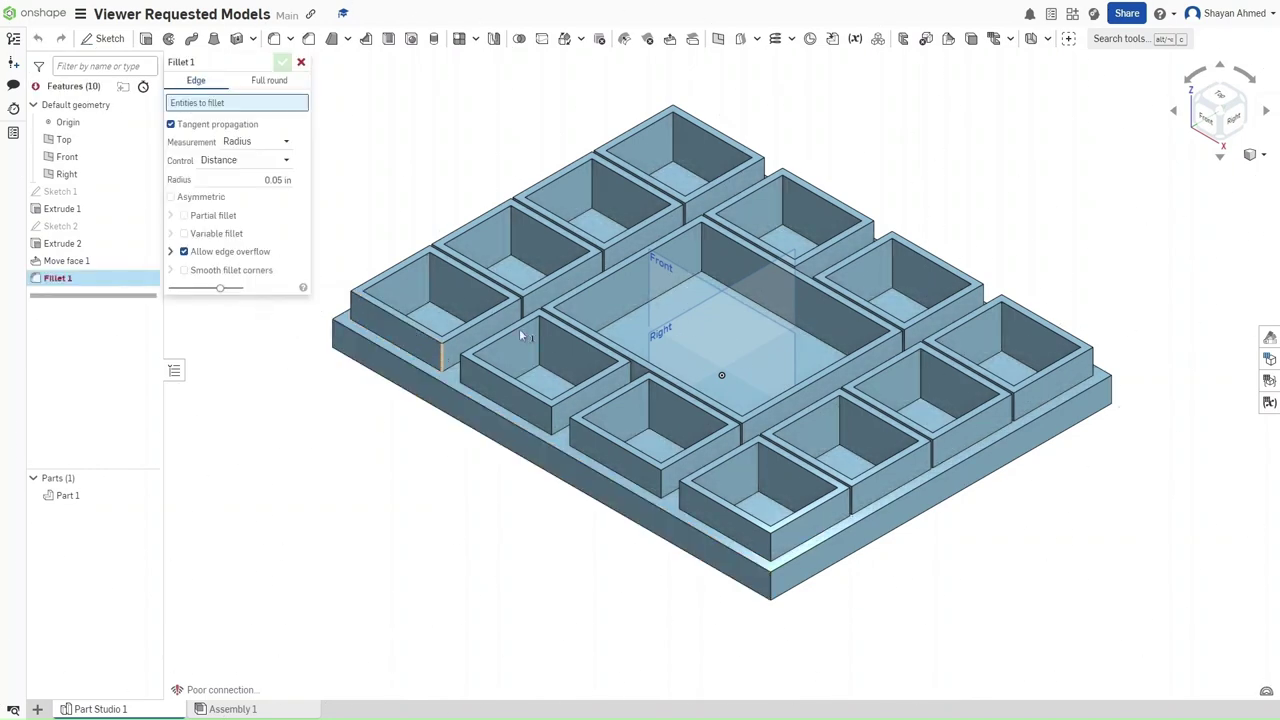
Step: Select four vertical wall edges, a pocket rim face and two pocket floor faces for Fillet 1
left_click(441, 358)
left_click(522, 308)
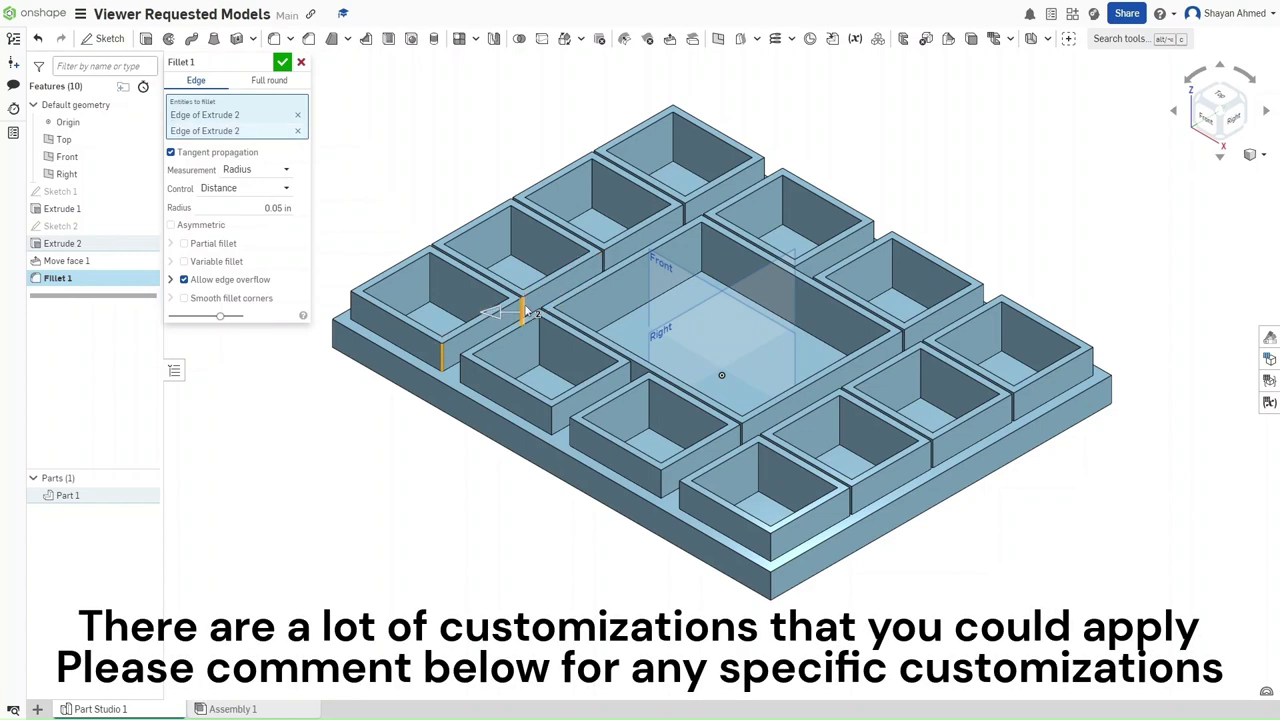
left_click(522, 302)
left_click(603, 266)
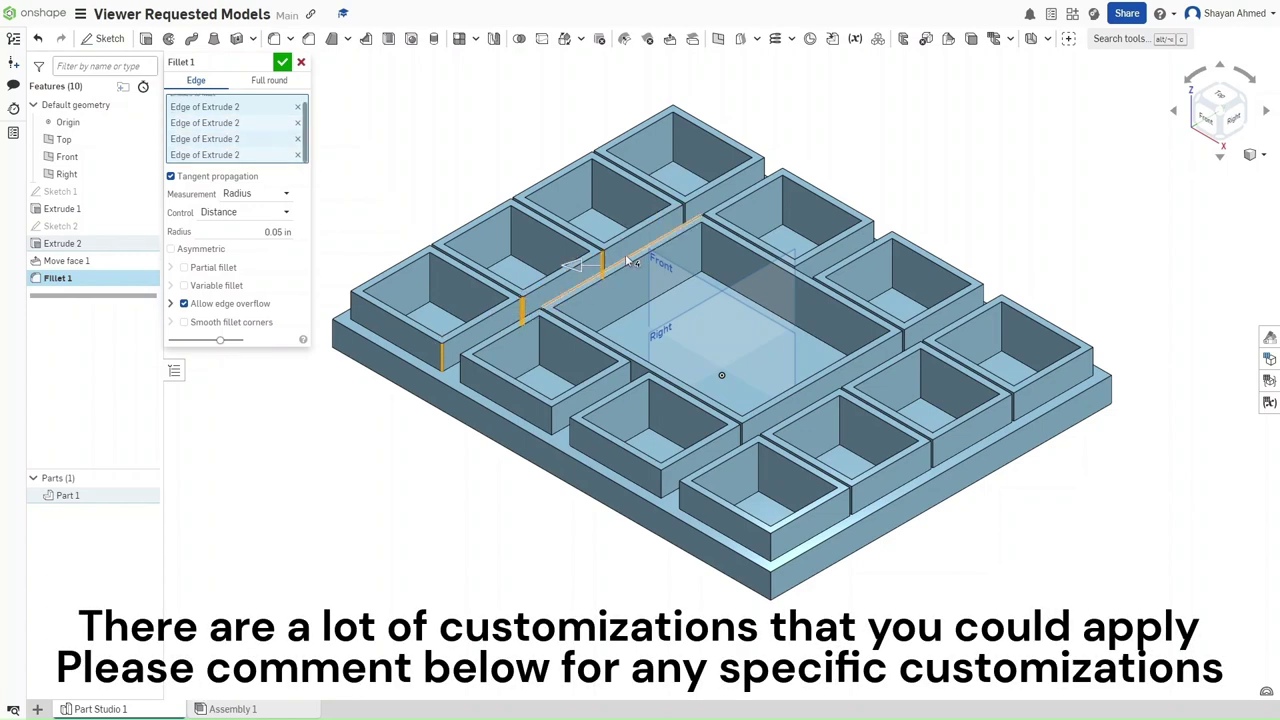
left_click(597, 222)
left_click(673, 171)
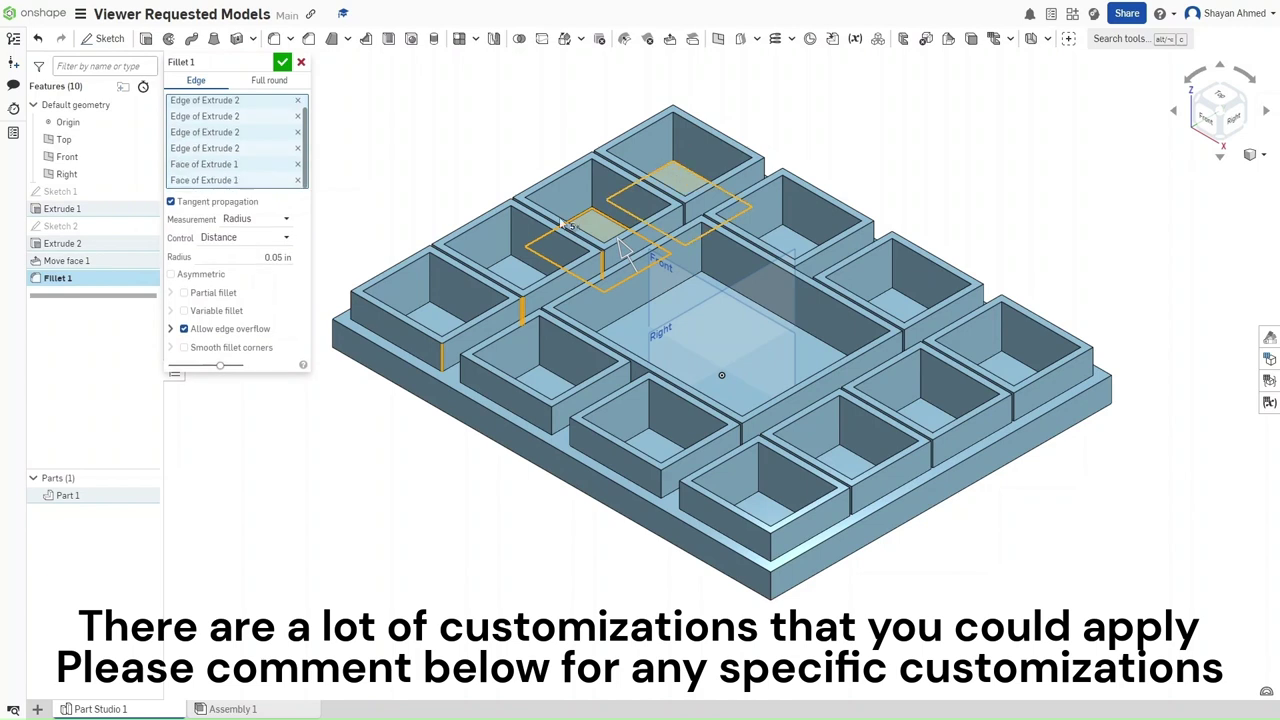
left_click(509, 269)
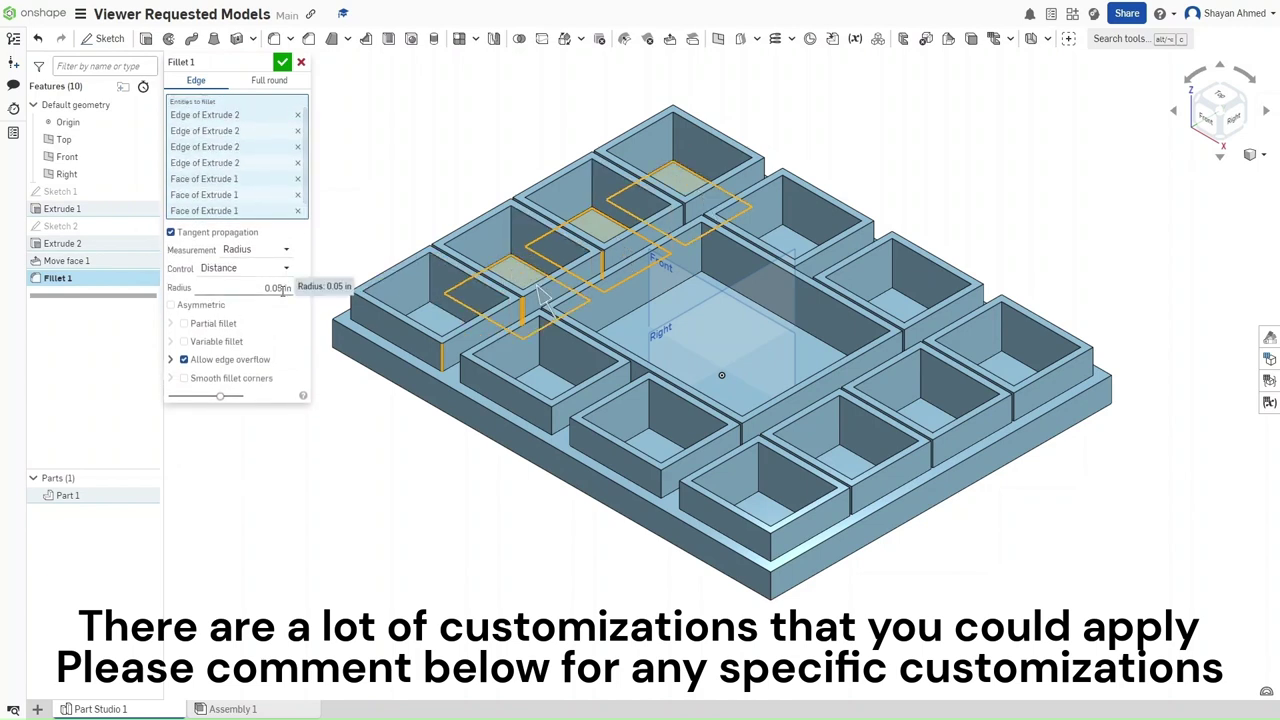
Step: Try fillet radii from 0.15 in up to 1.05 in and back to 0.65 in, then cancel the fillet
left_click(283, 289)
key("Up")
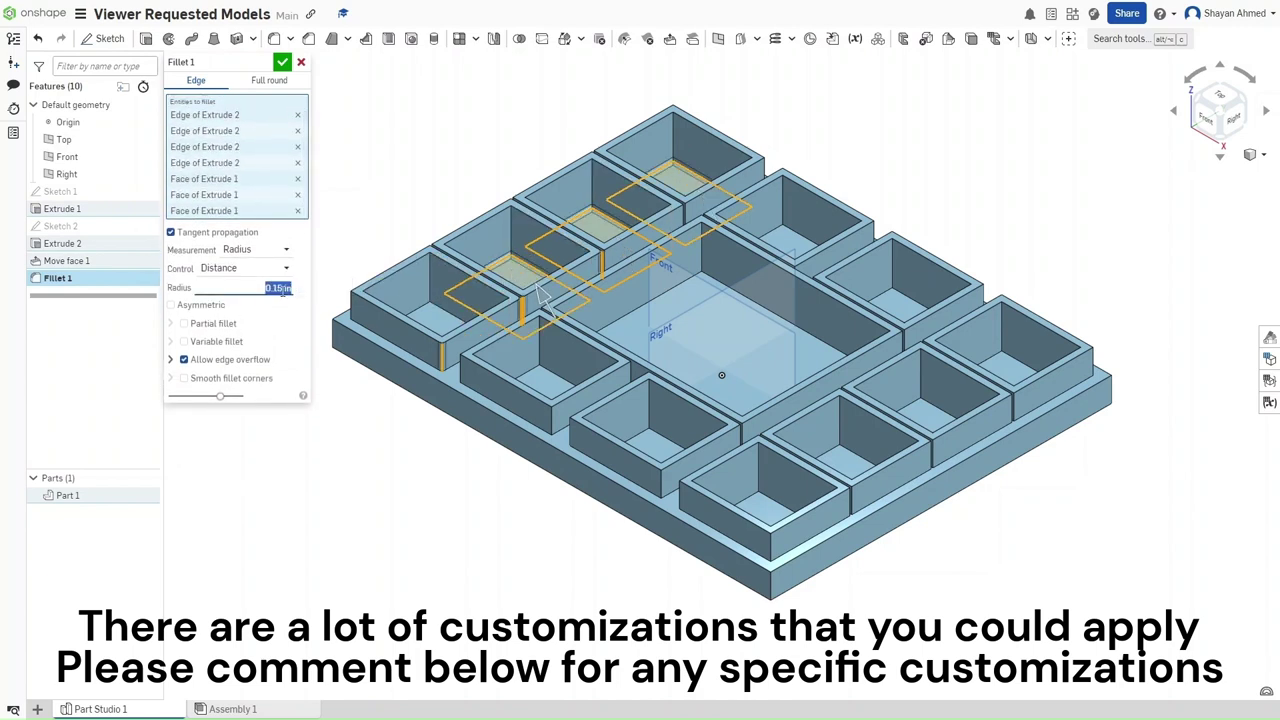
key("Up")
key("Up")
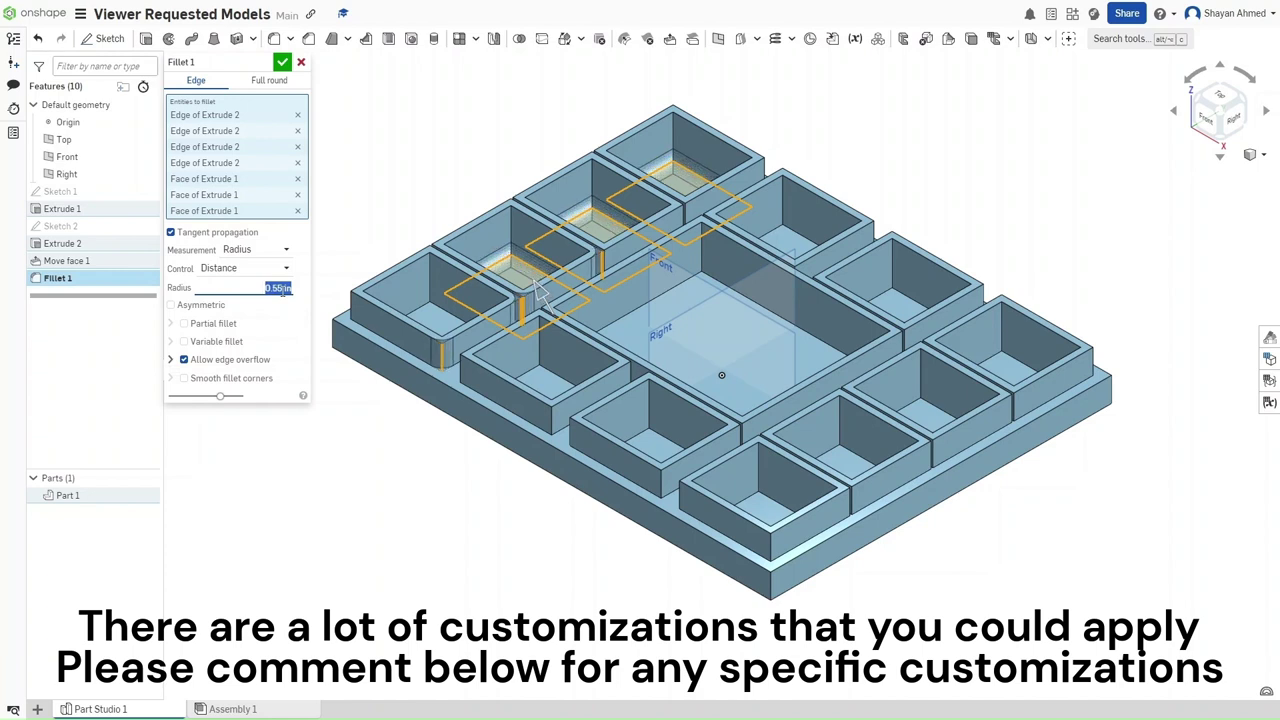
key("Up")
key("Up")
key("Up")
key("Up")
key("Up")
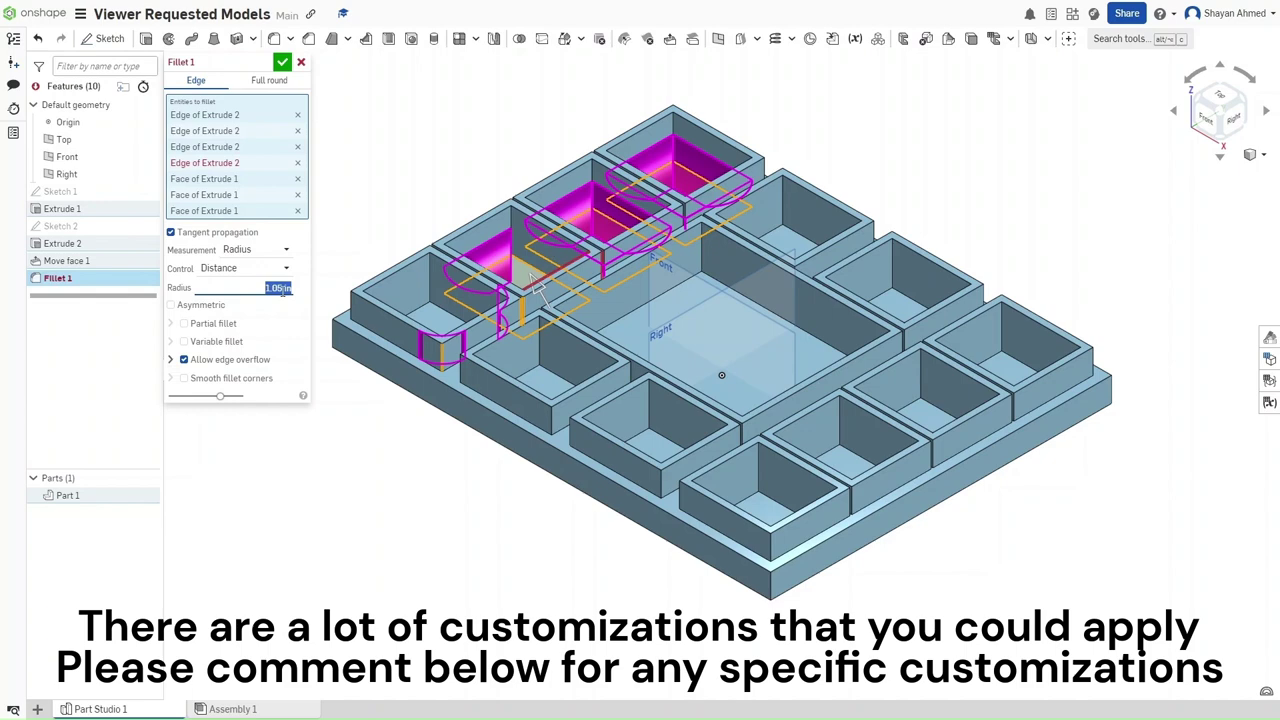
key("Down")
key("Down")
key("Down")
key("Down")
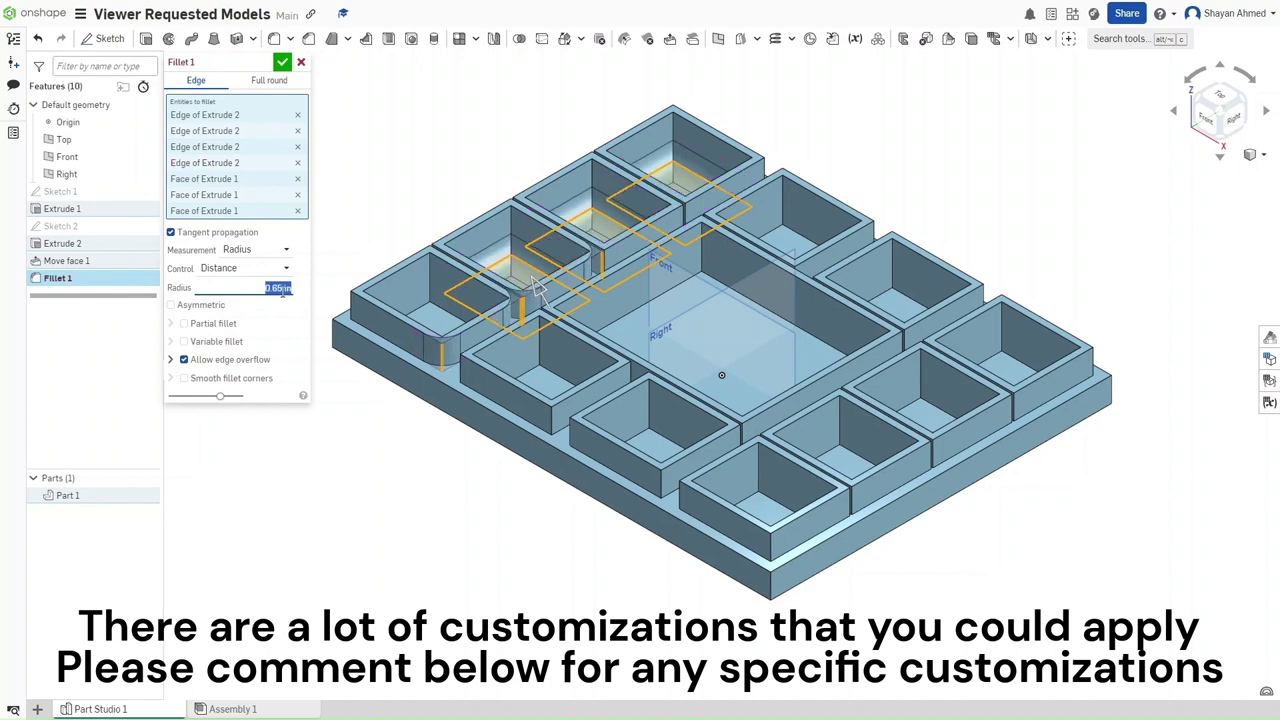
left_click(301, 63)
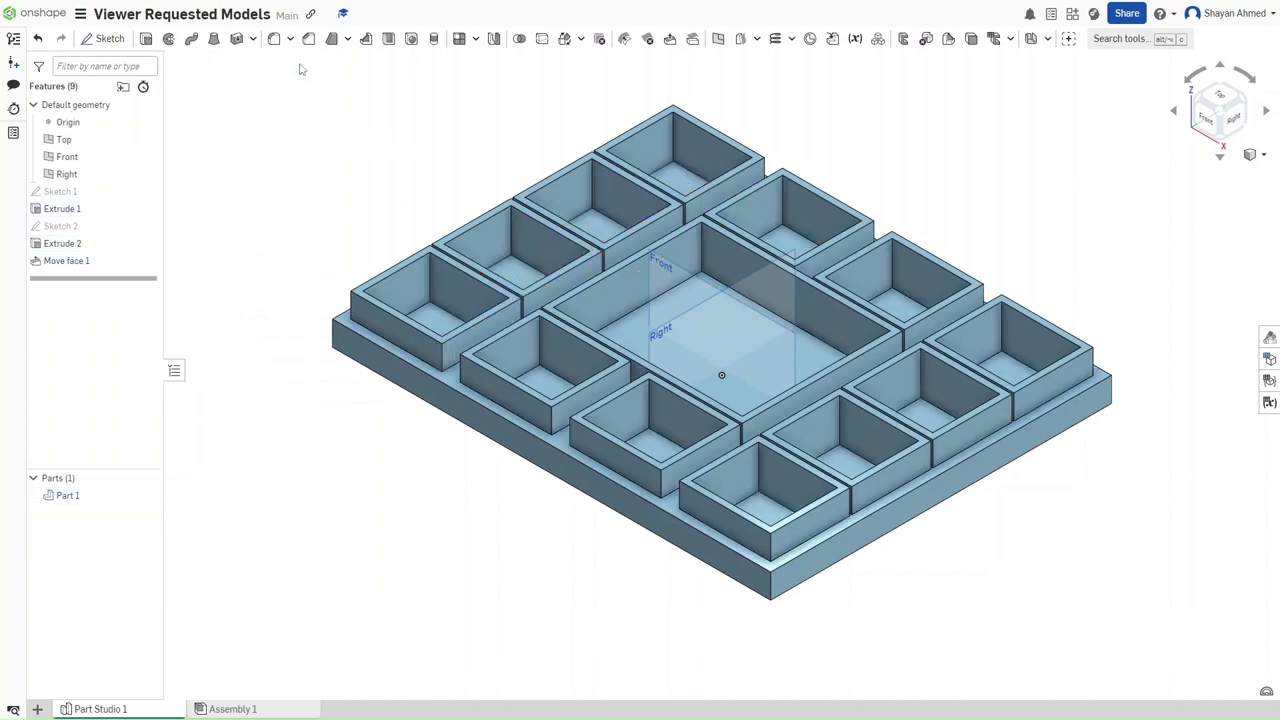